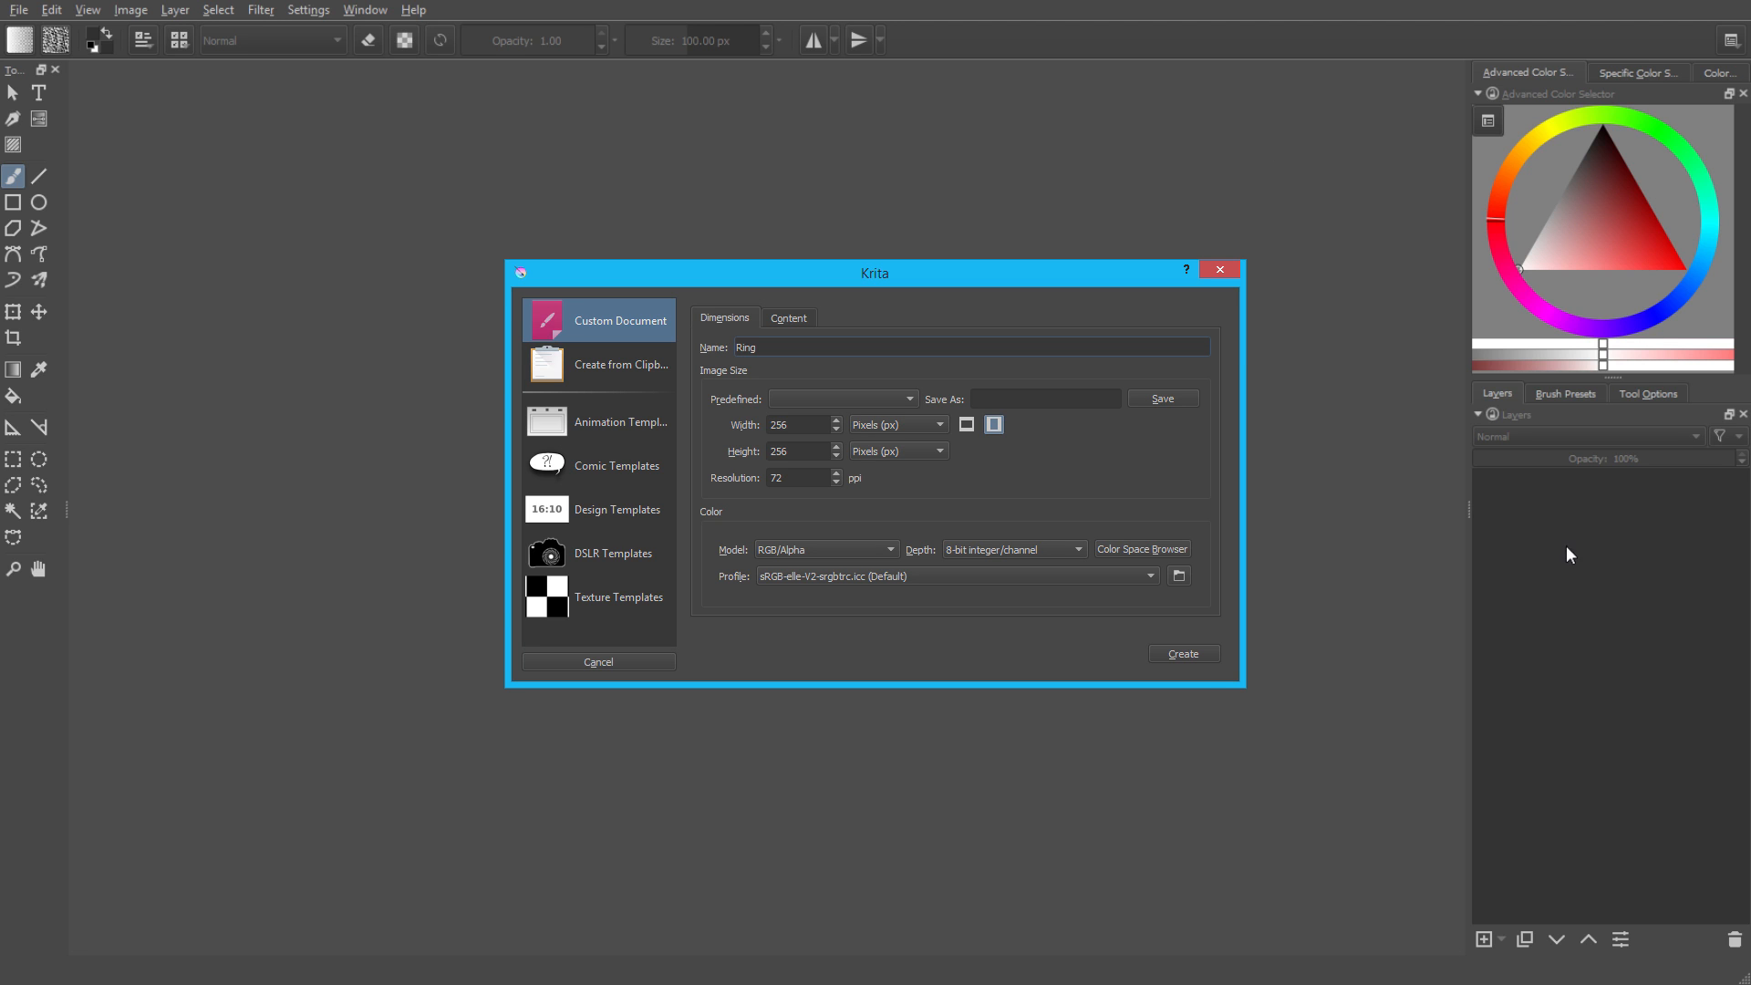
Create the 256 × 256 px Ring document and fill a new layer between Layer 1 and Layer 2 with black.
{"action": "left_click", "coordinate": [1182, 654]}
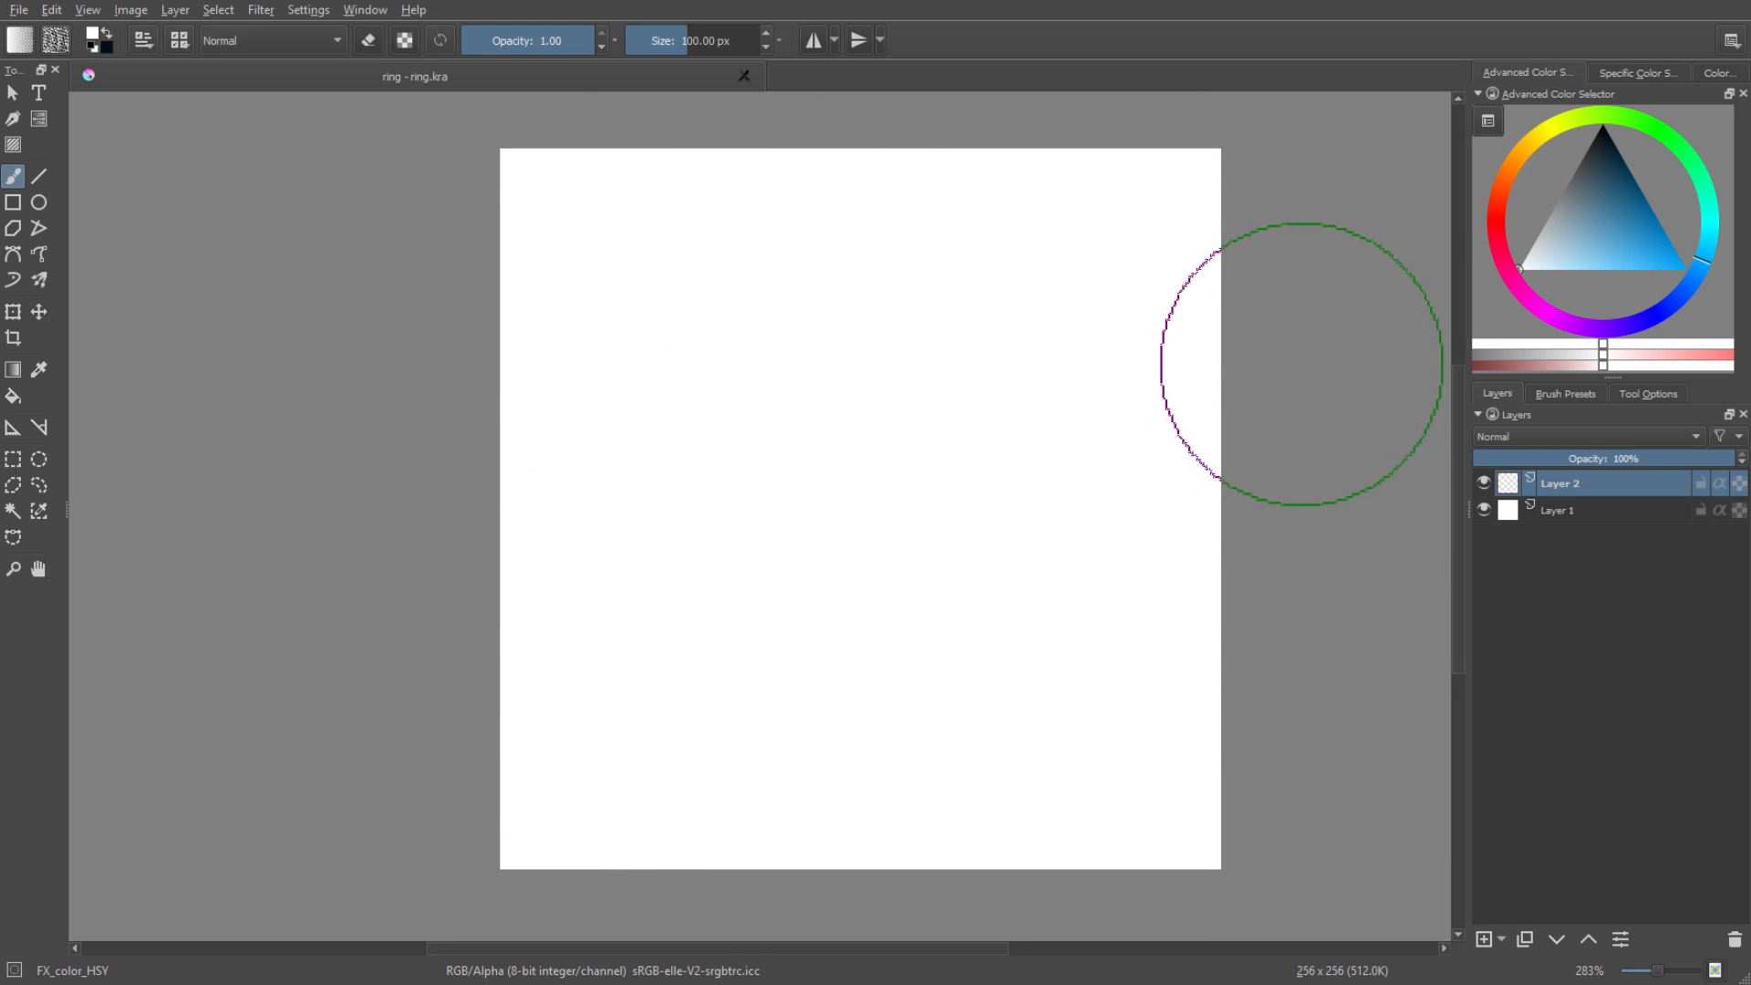
{"action": "left_click", "coordinate": [1557, 511]}
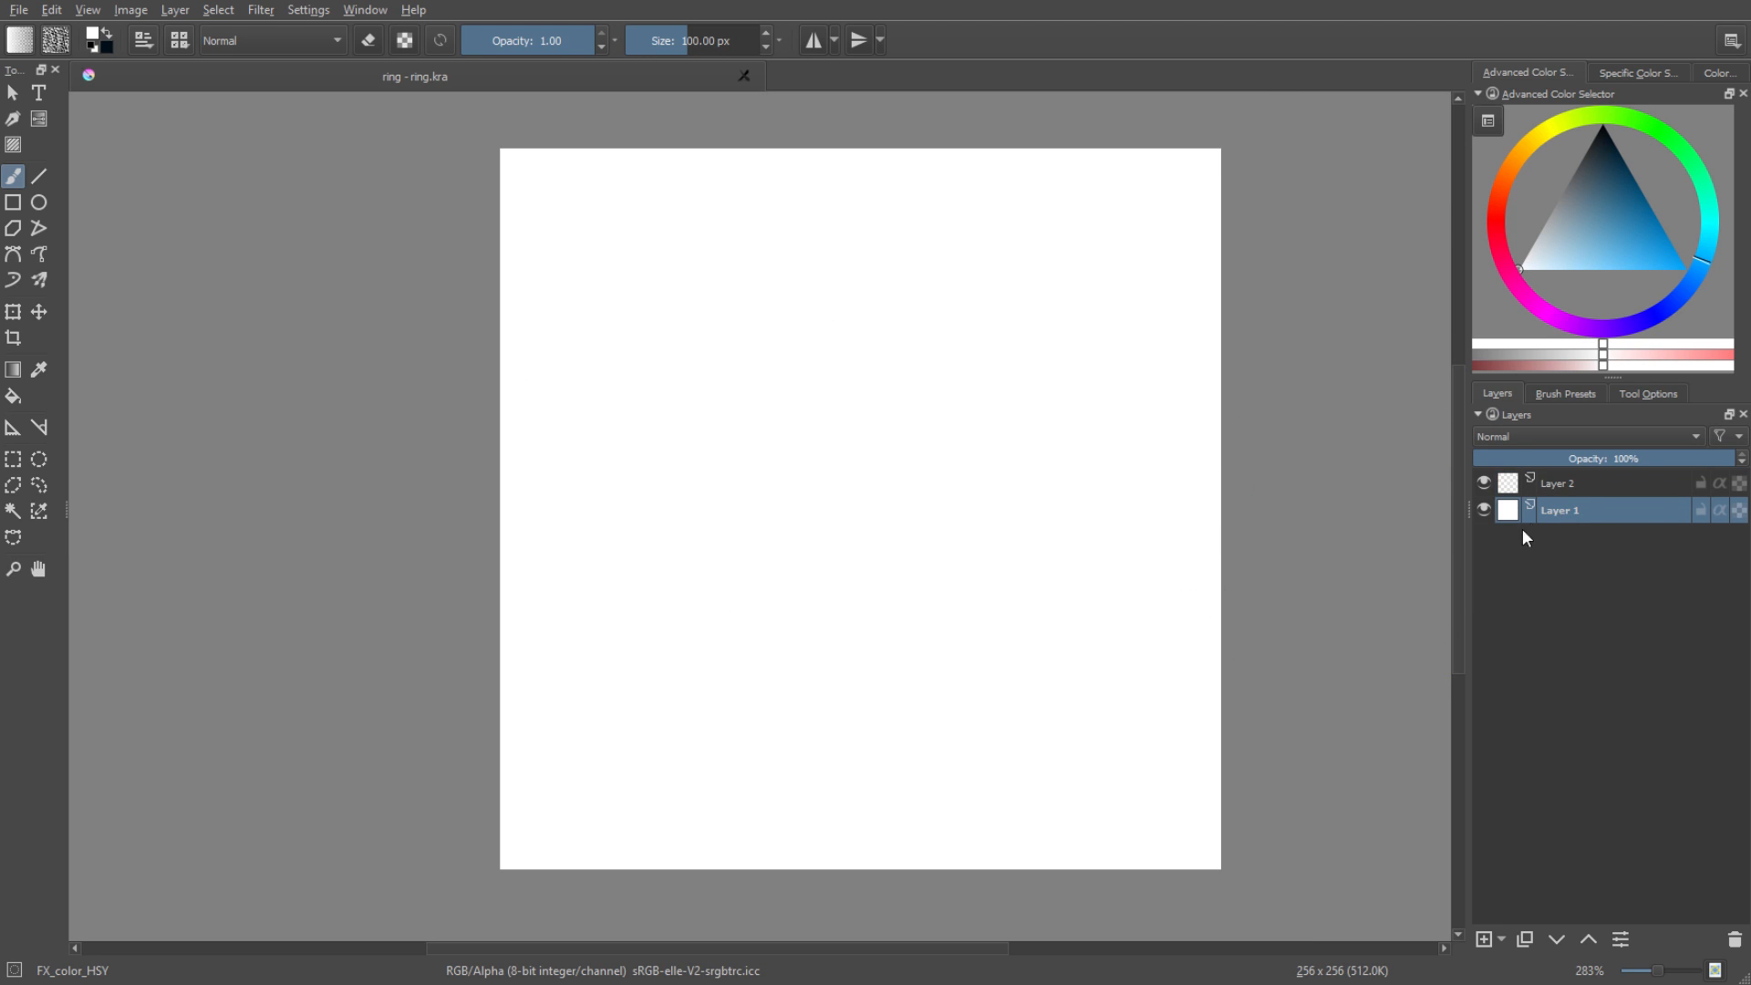
{"action": "left_click", "coordinate": [1483, 940]}
{"action": "left_click", "coordinate": [14, 399]}
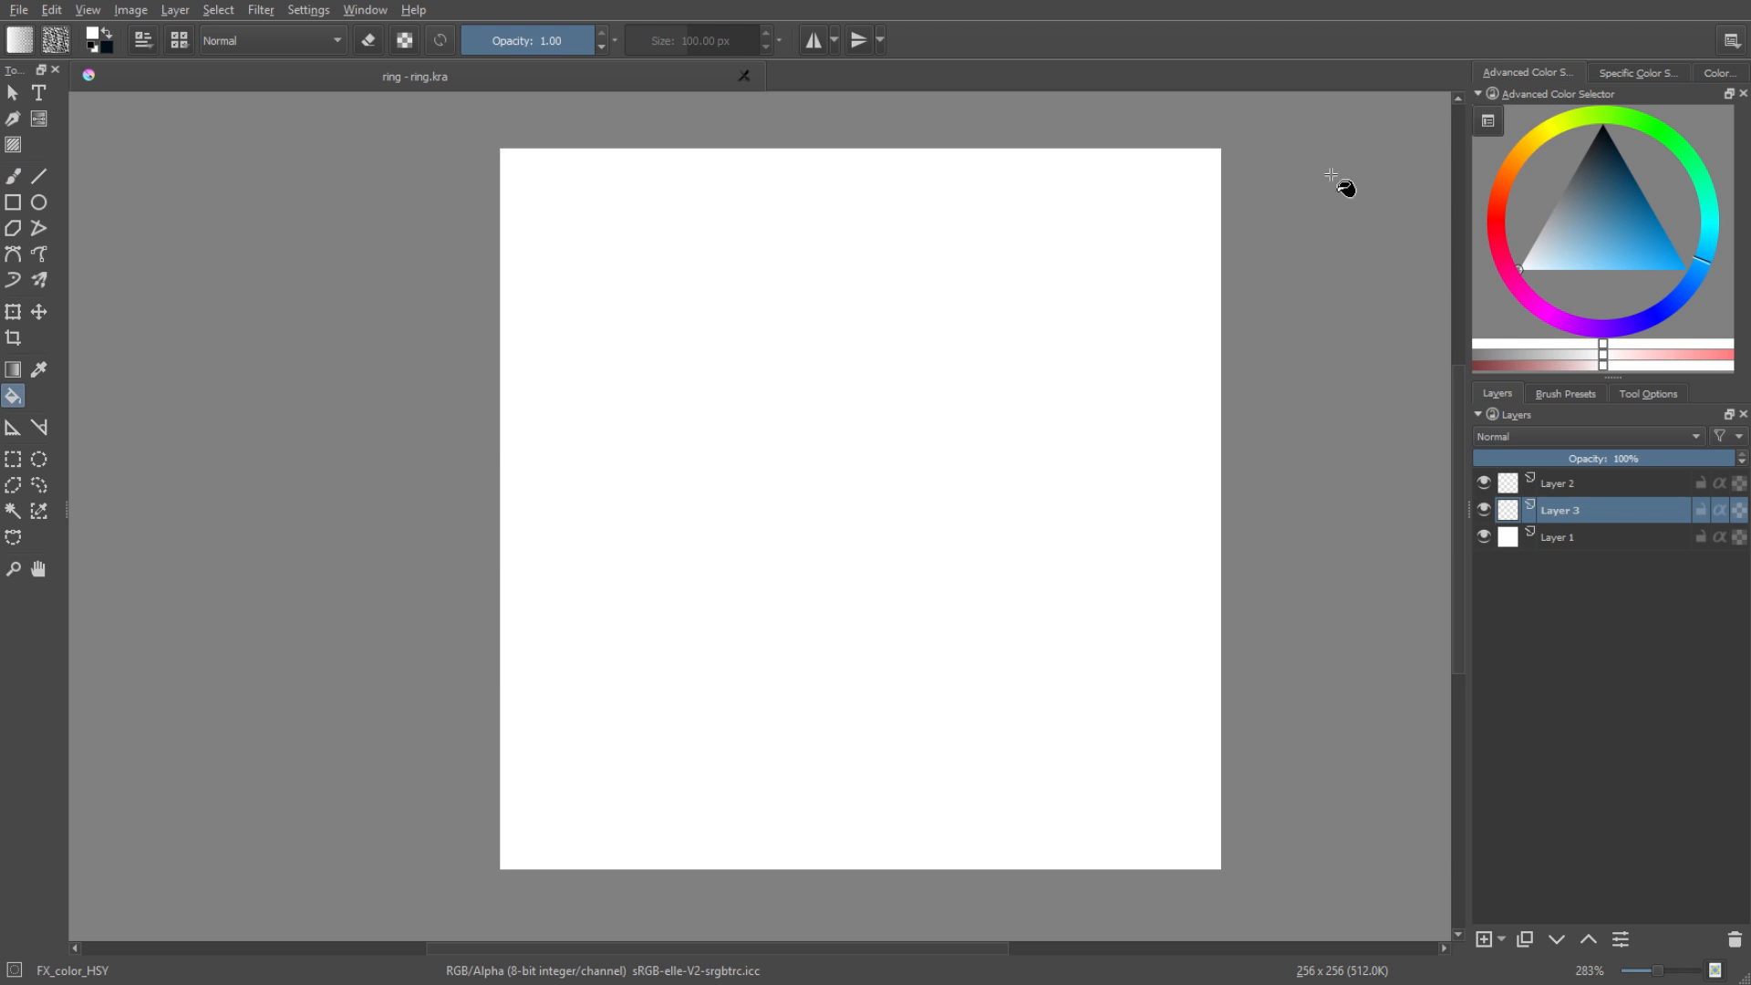
{"action": "left_click_drag", "start_coordinate": [1615, 206], "coordinate": [1628, 136]}
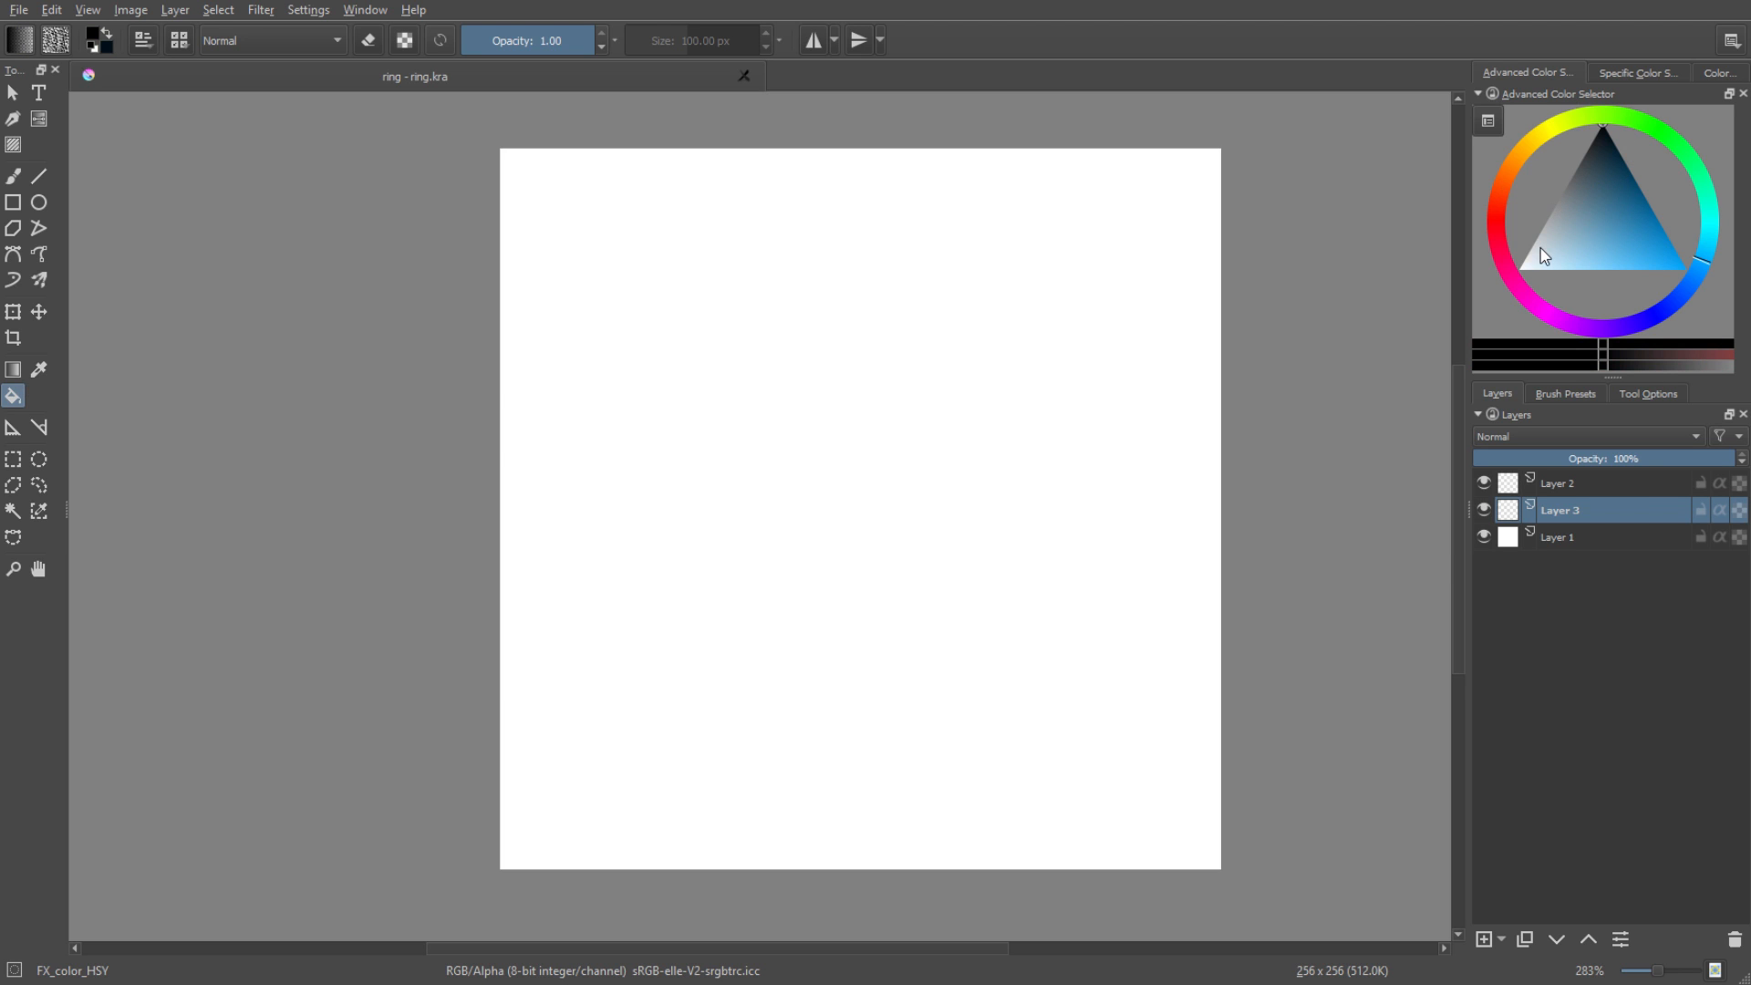
{"action": "left_click", "coordinate": [1019, 351]}
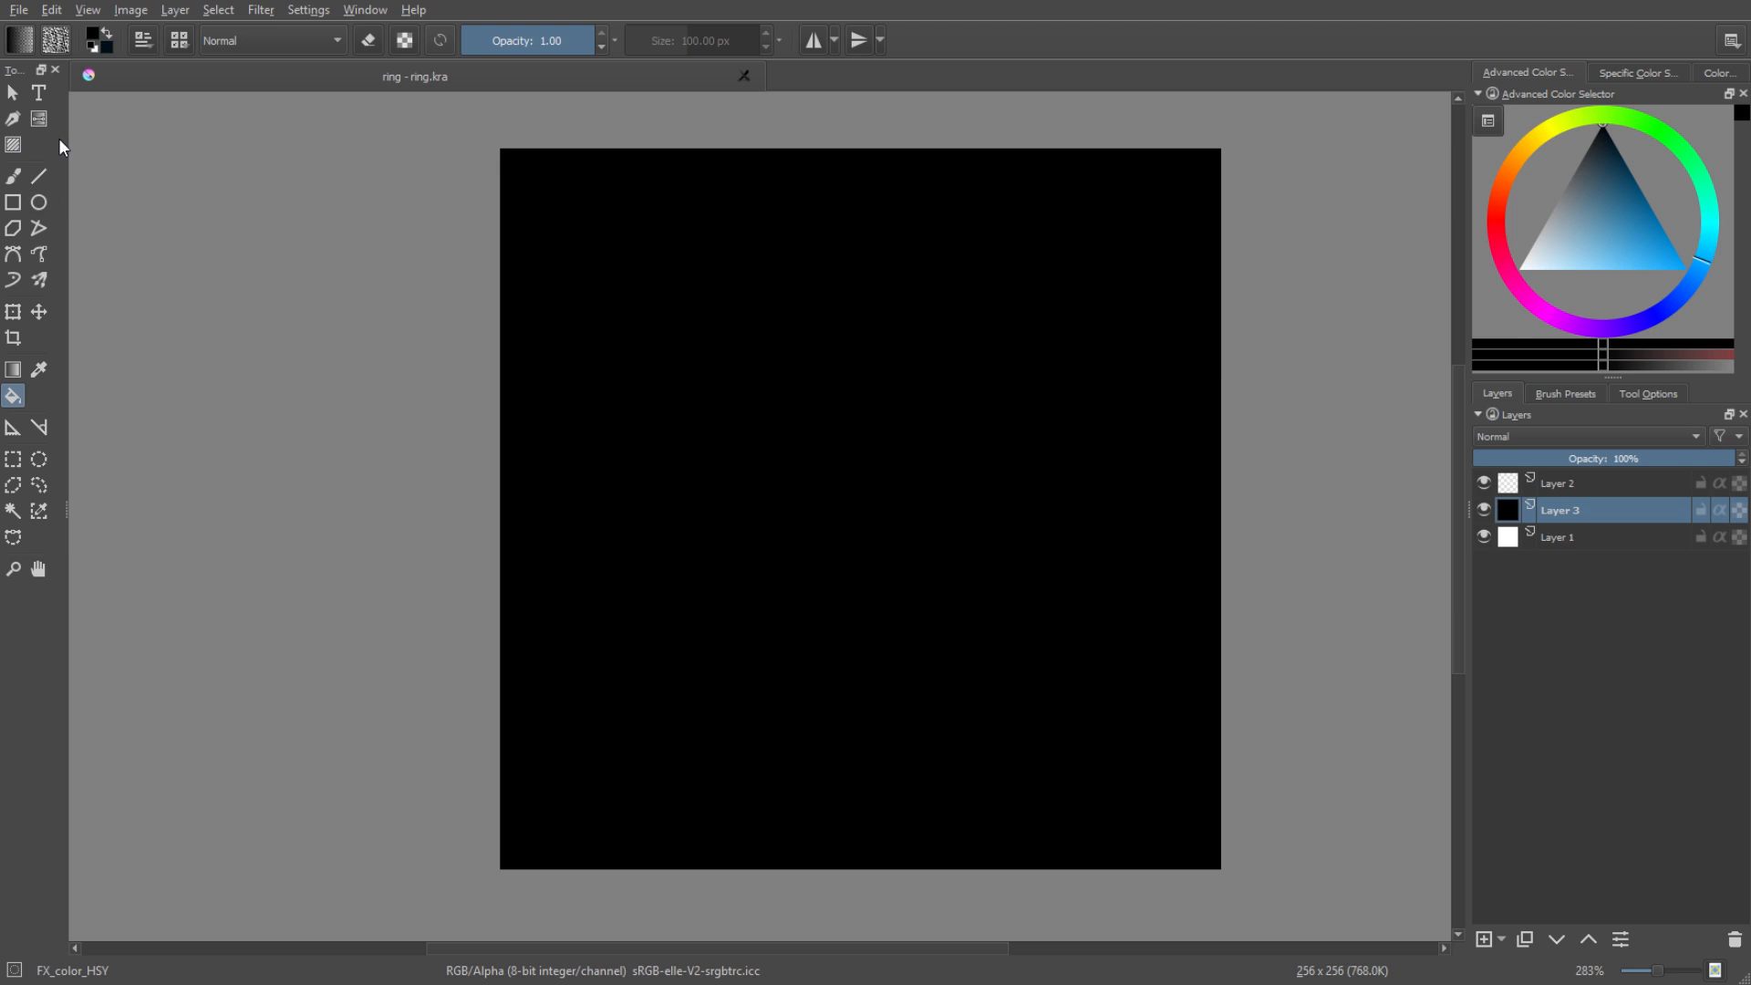
Make Layer 2 active and choose the Fill_circle brush preset from the Circle preset tag.
{"action": "left_click", "coordinate": [1568, 488]}
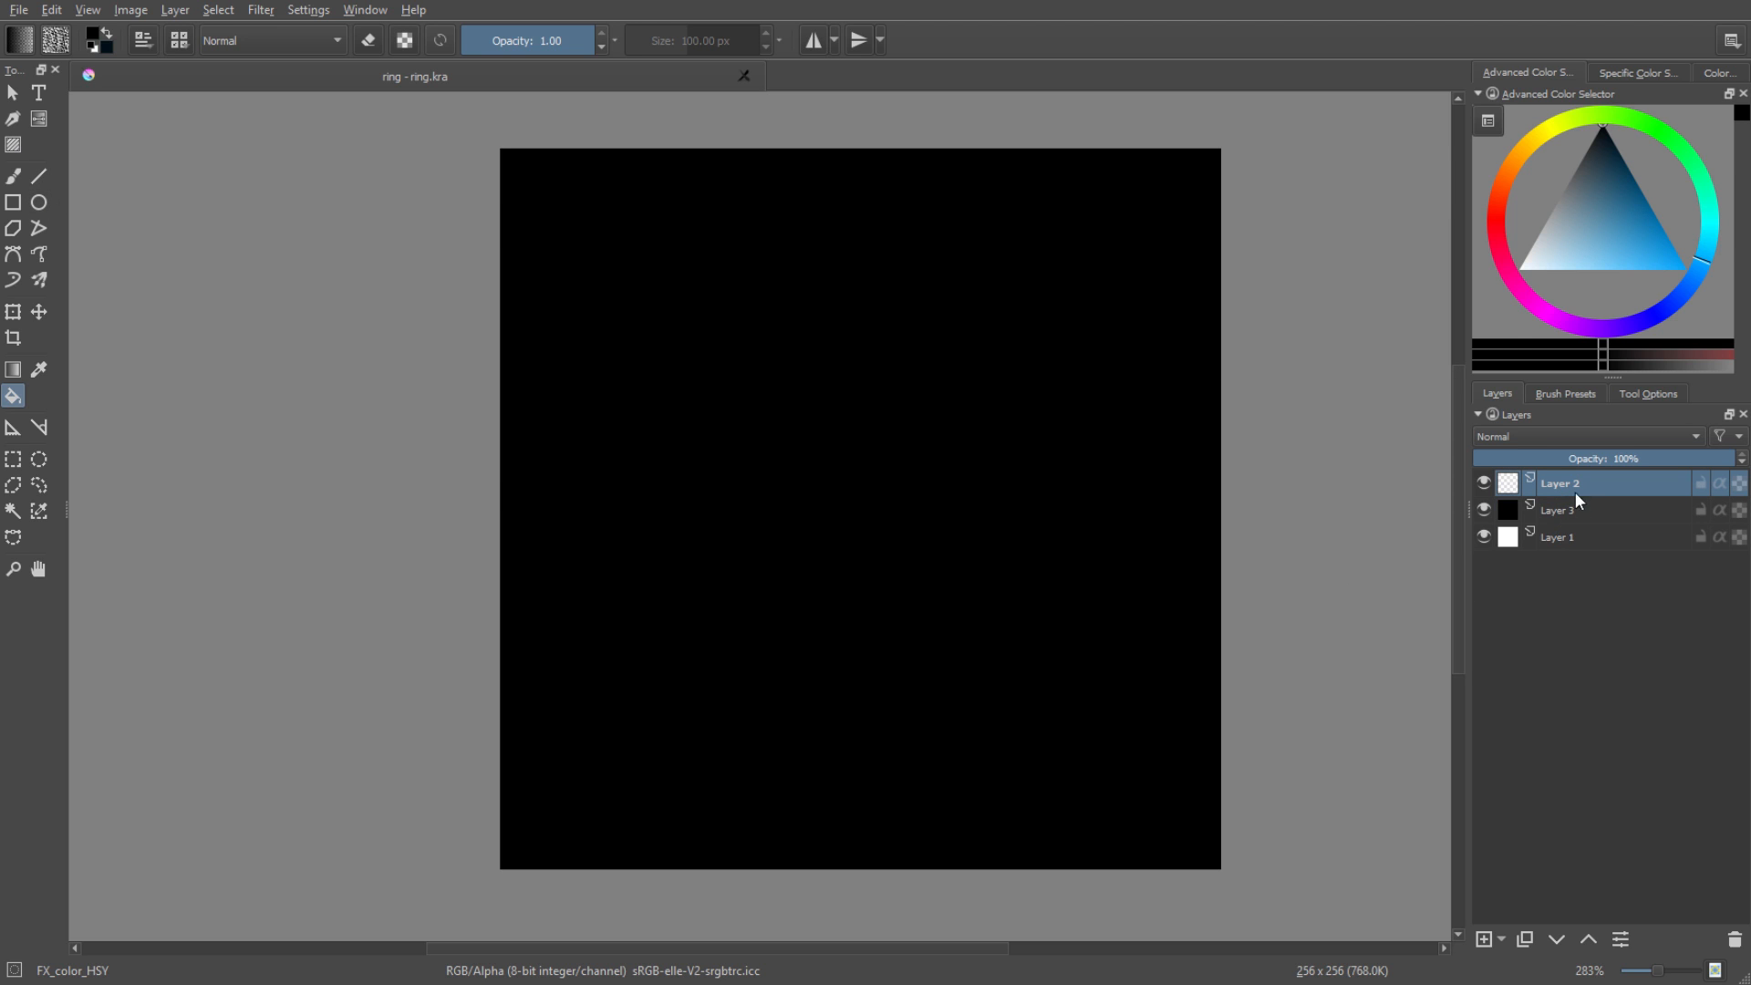
{"action": "right_click", "coordinate": [875, 287]}
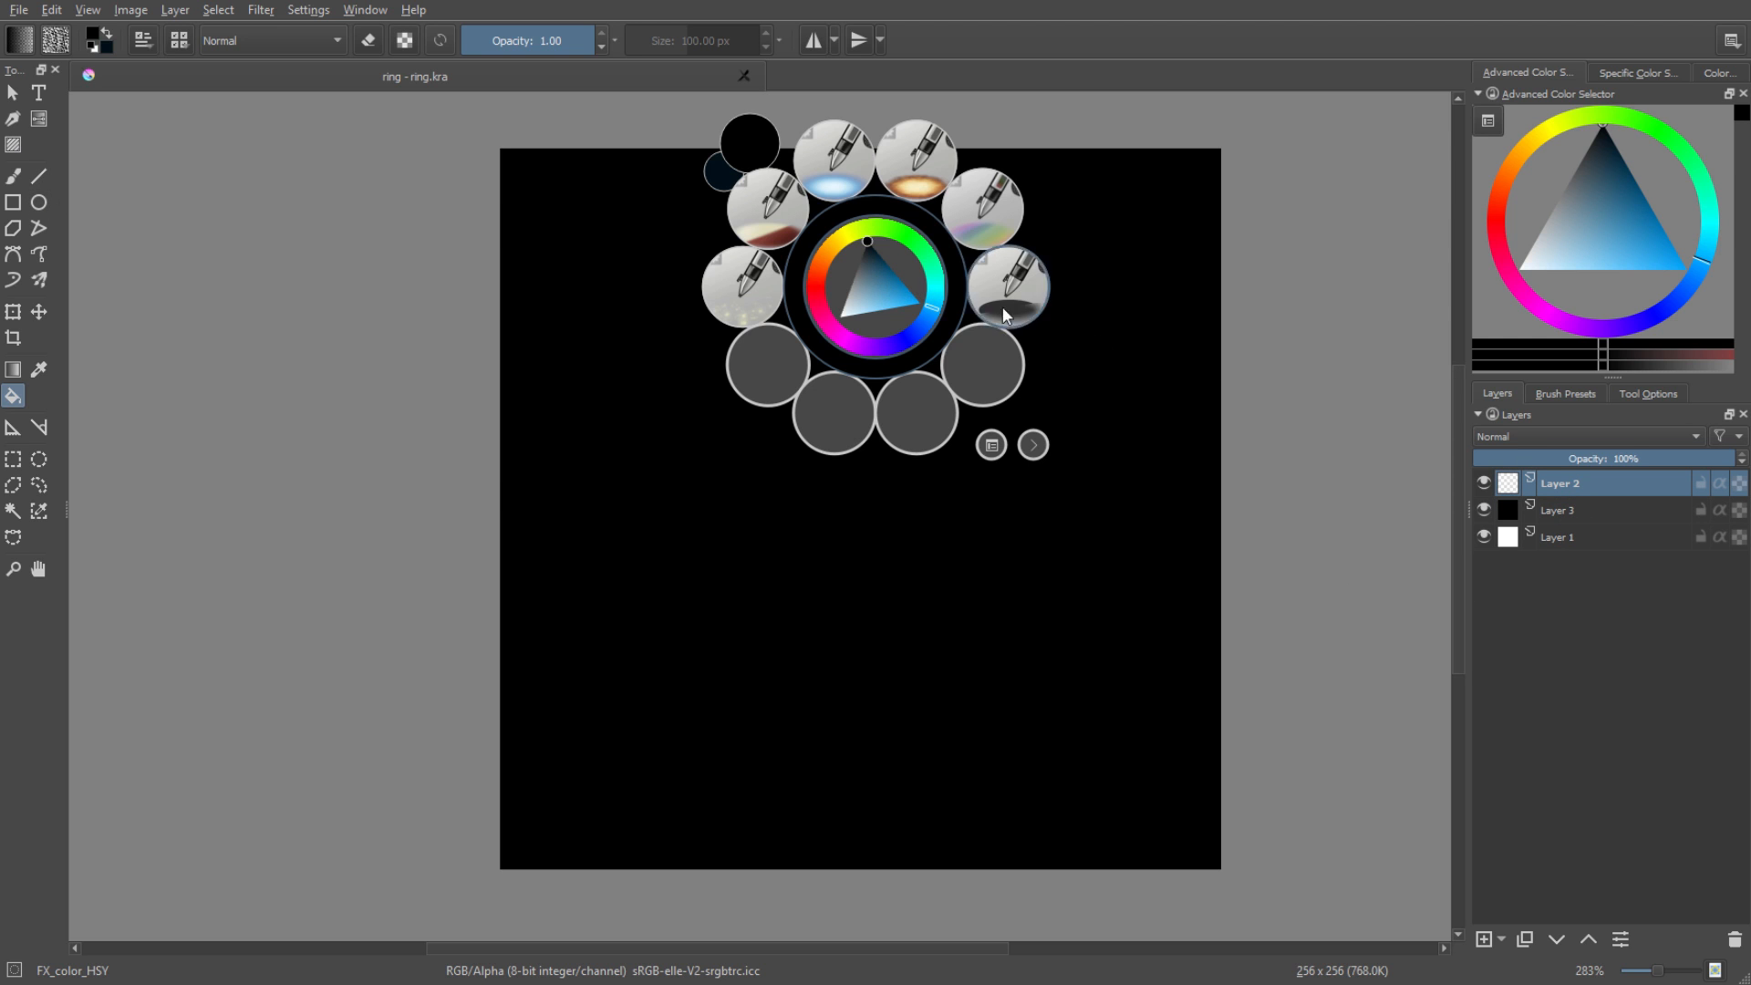
{"action": "left_click", "coordinate": [993, 445]}
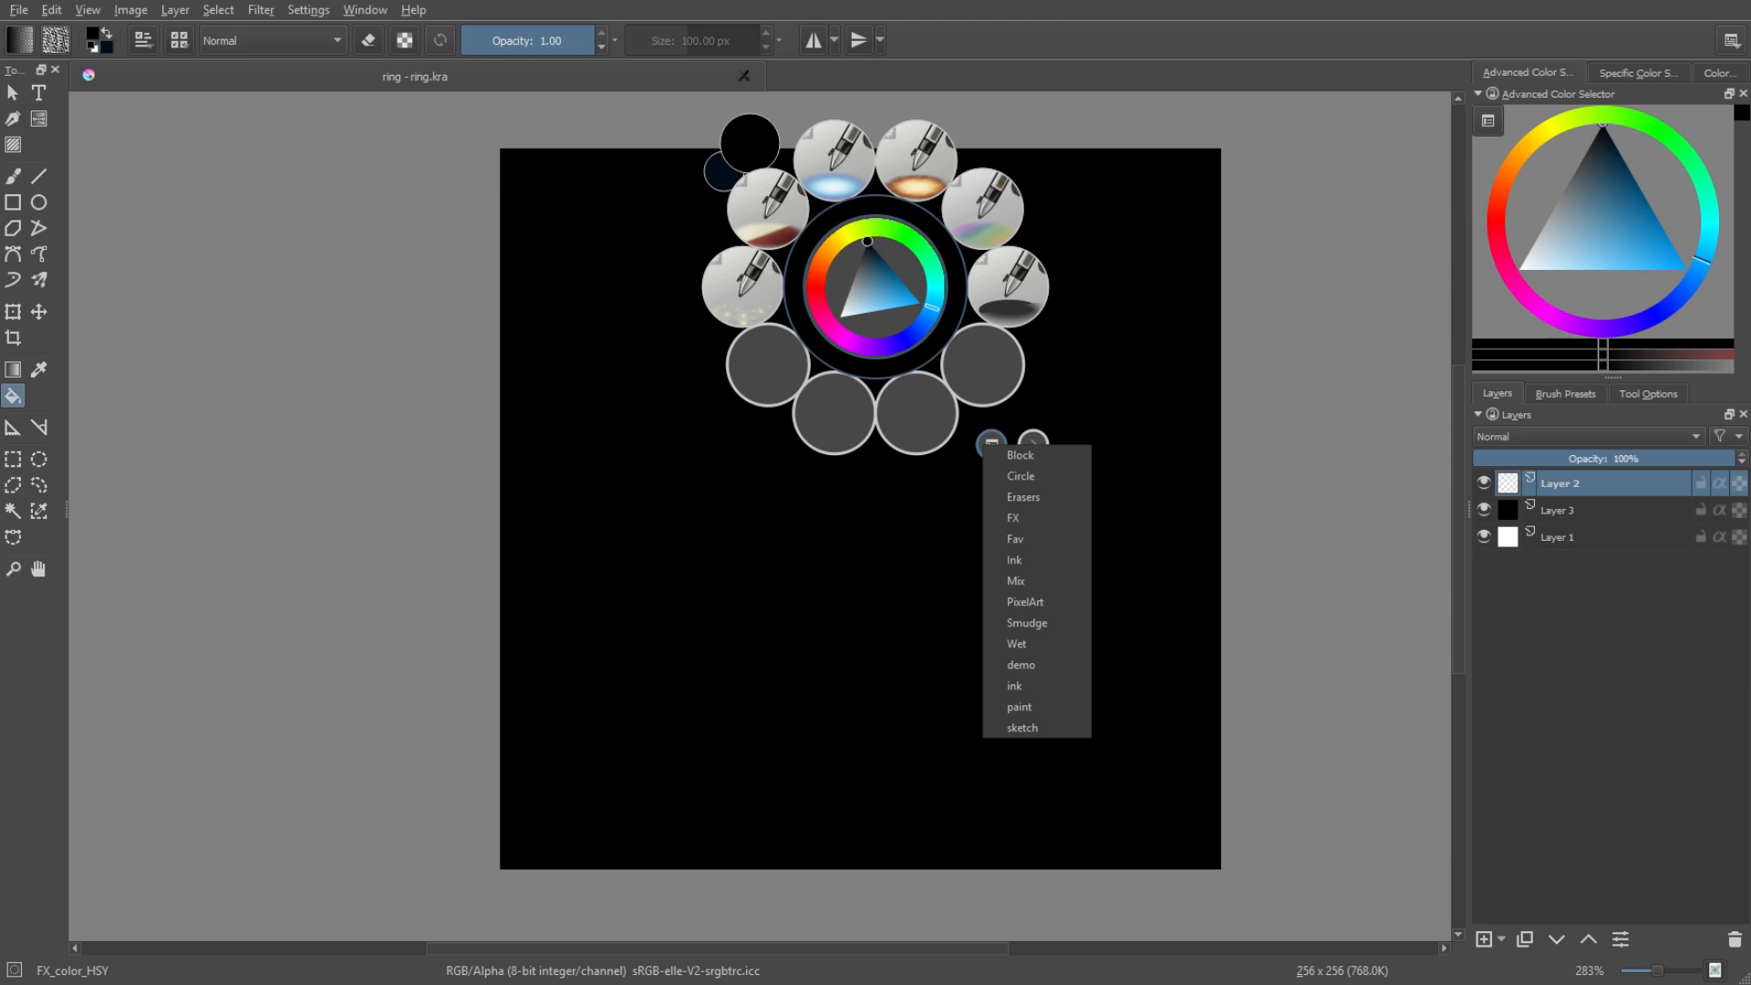
{"action": "left_click", "coordinate": [1019, 476]}
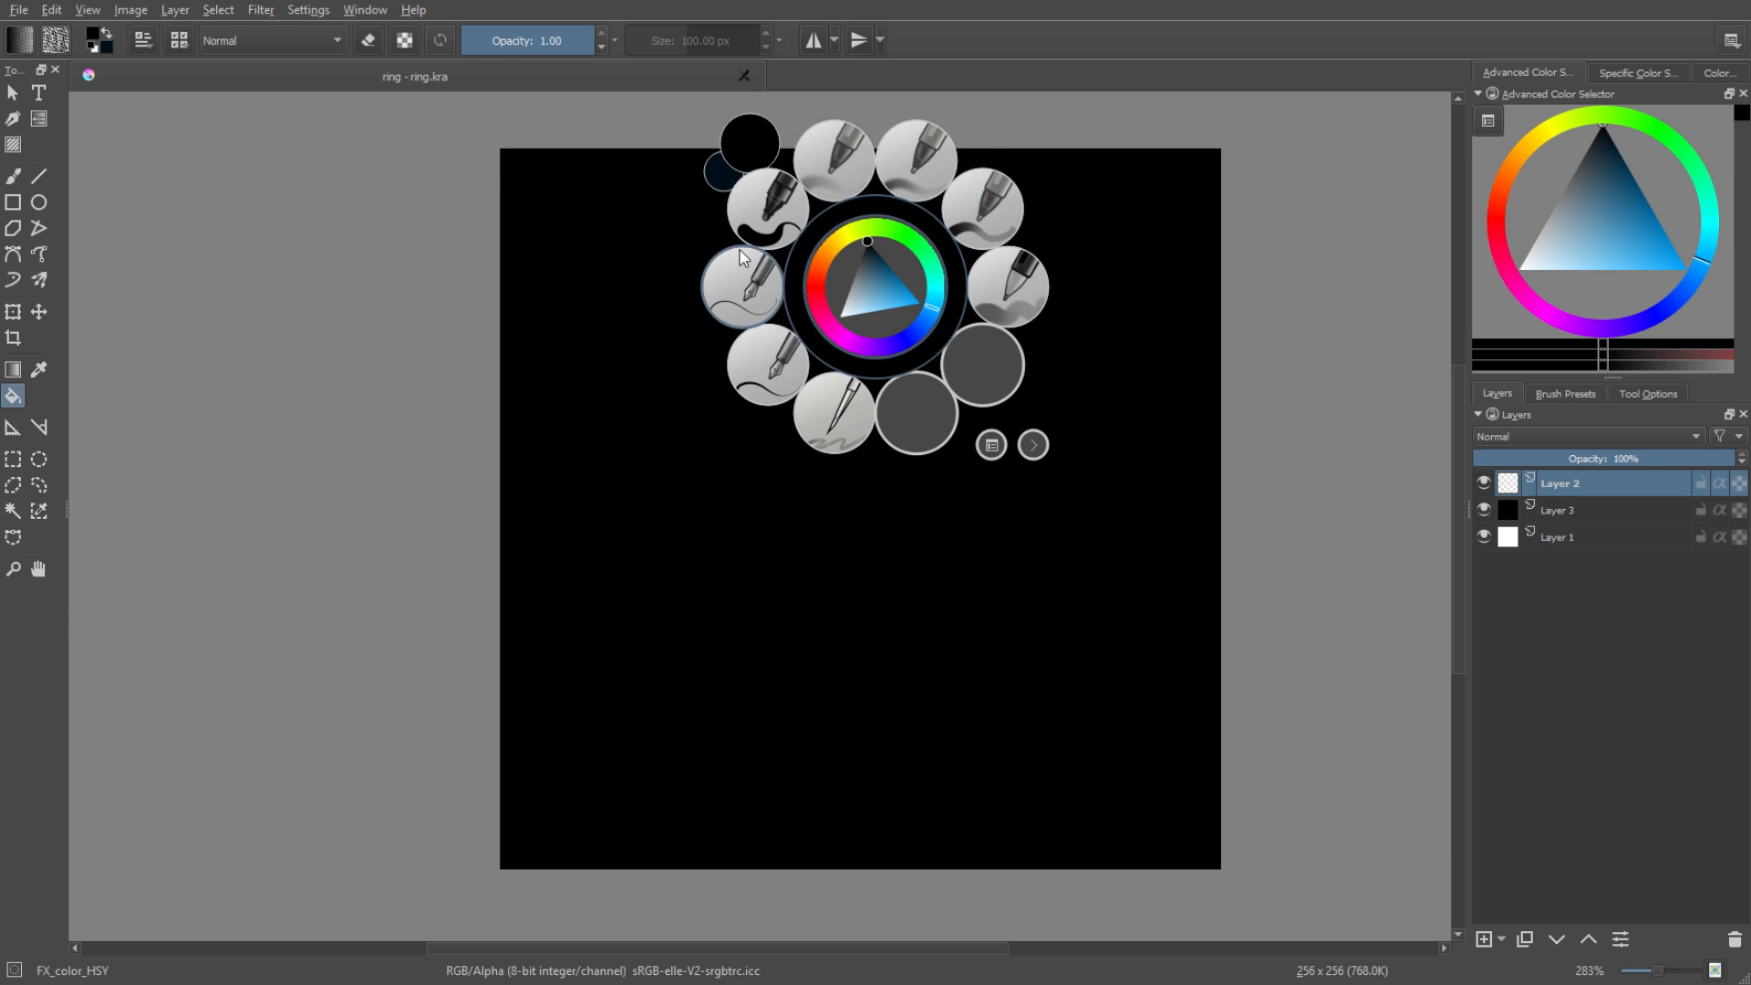
{"action": "left_click", "coordinate": [790, 199]}
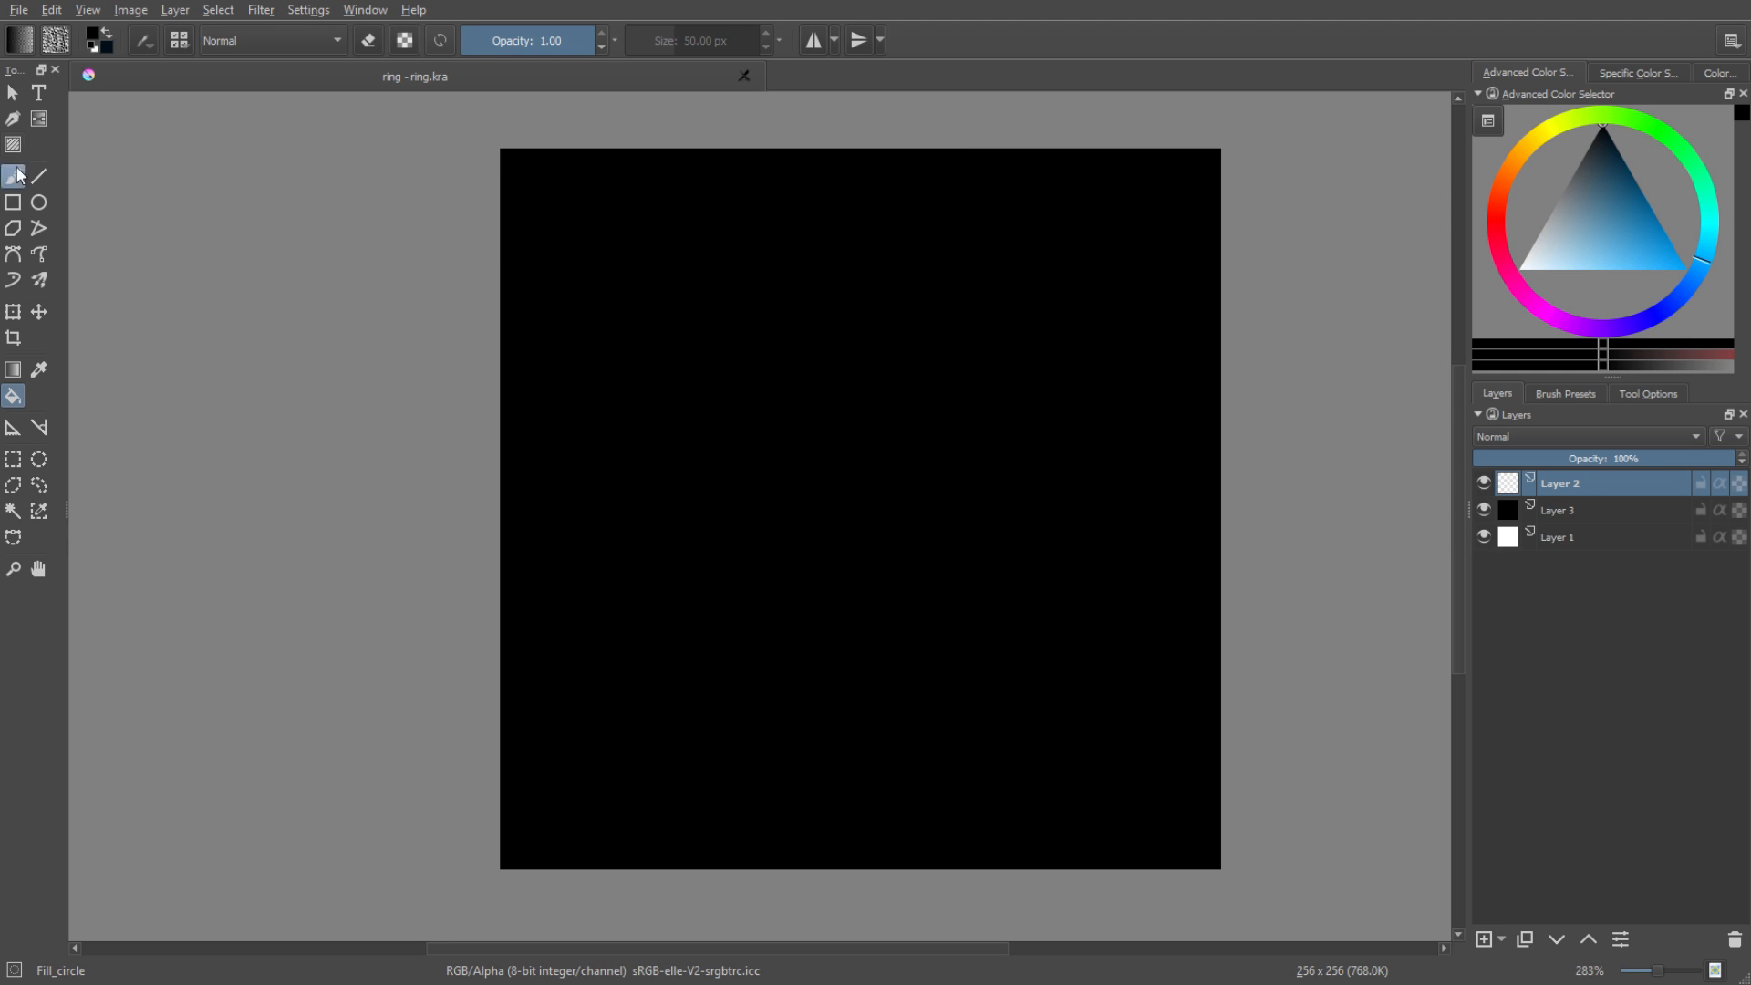
Draw a large white circle outline on Layer 2 with the Ellipse tool at an 11 px brush size.
{"action": "left_click", "coordinate": [39, 203]}
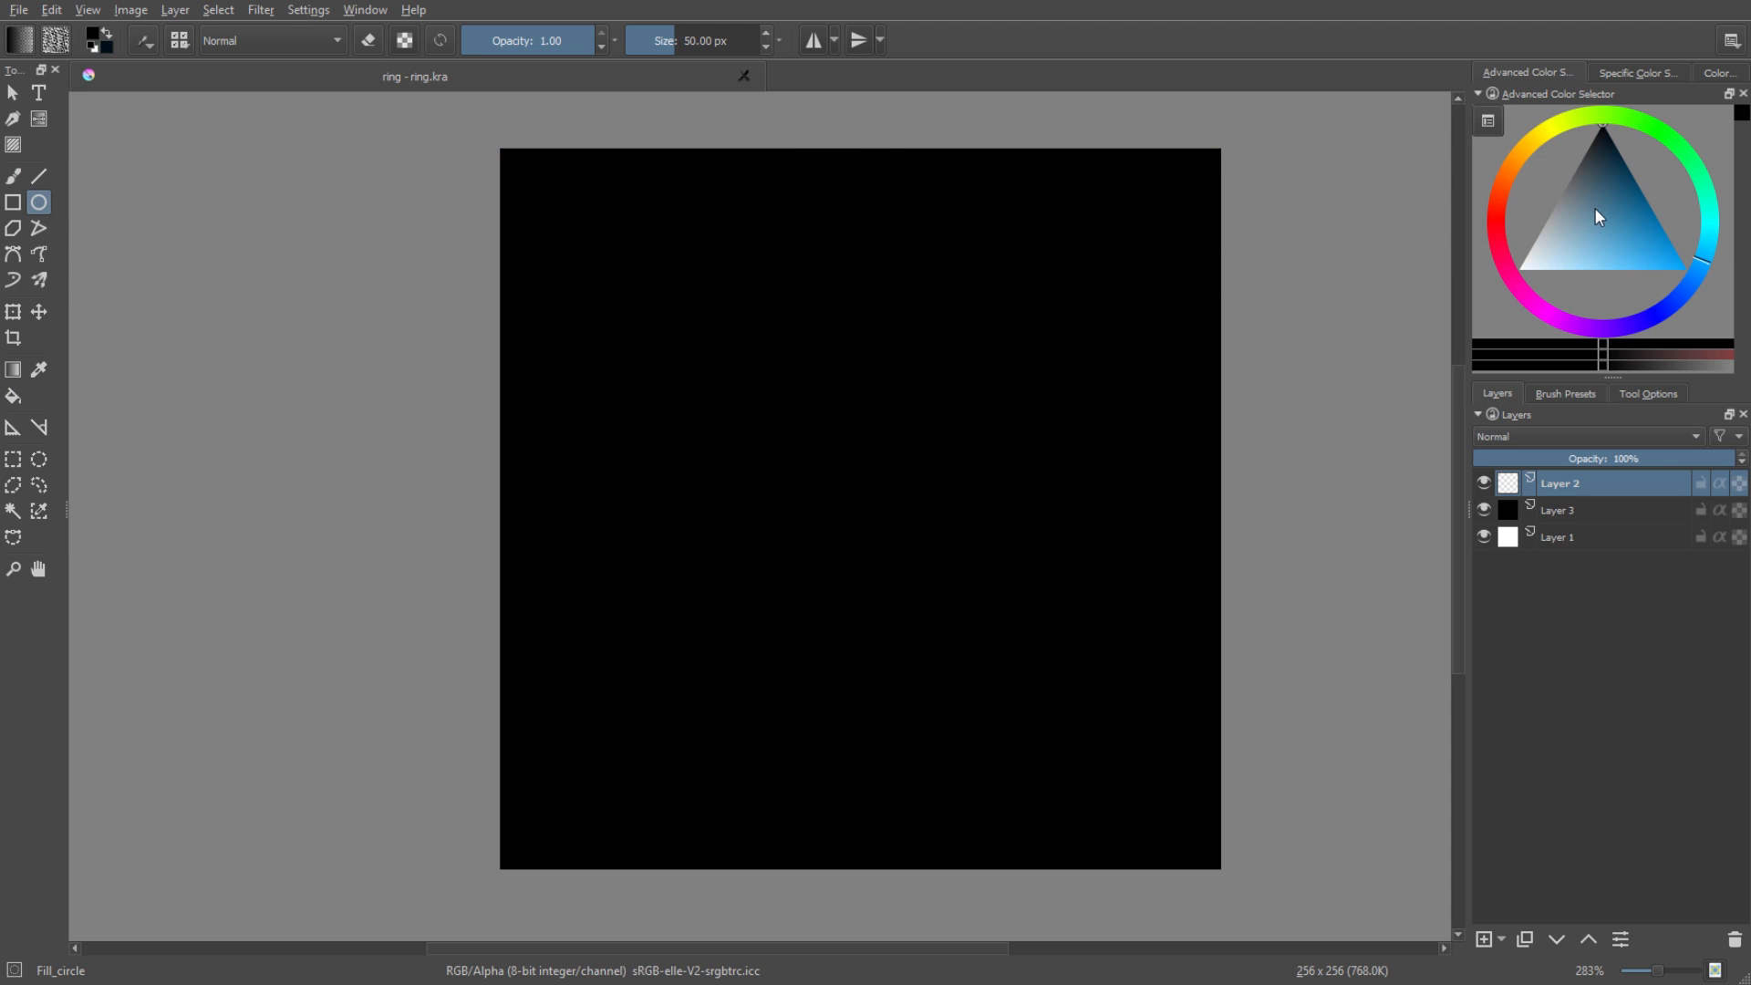
{"action": "key", "text": "x"}
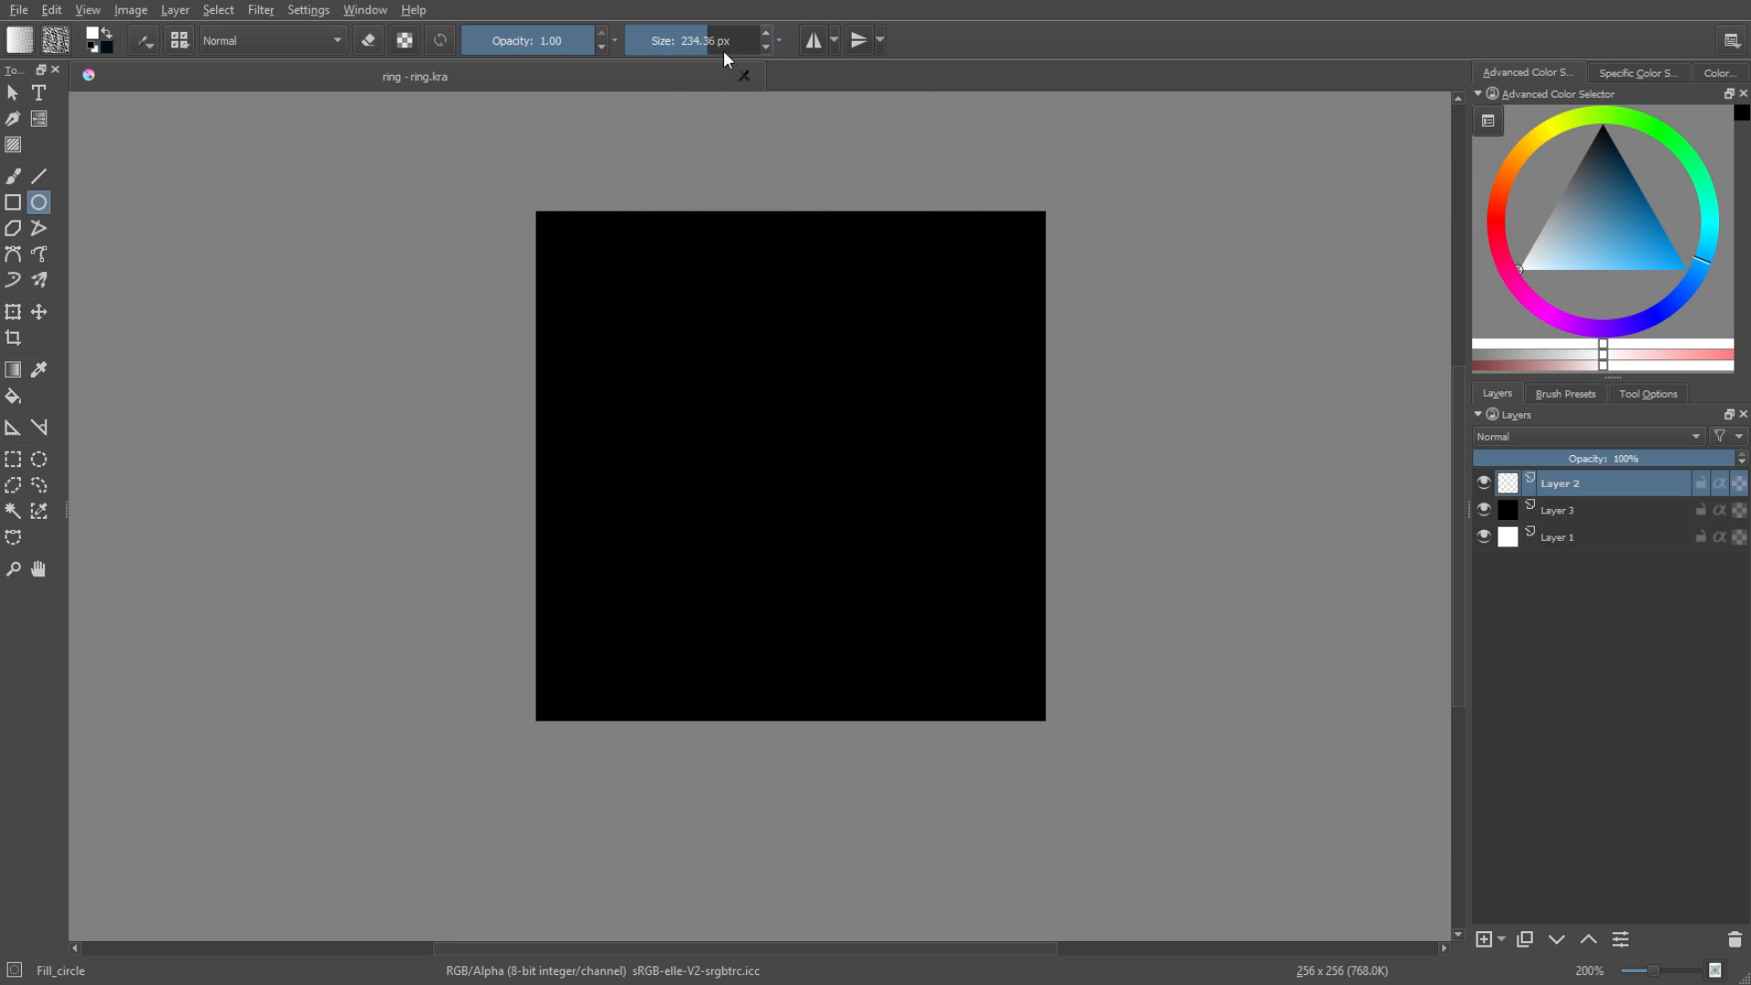
{"action": "left_click_drag", "start_coordinate": [709, 53], "coordinate": [738, 46]}
{"action": "right_click", "coordinate": [683, 41]}
{"action": "type", "text": "11"}
{"action": "key", "text": "Return"}
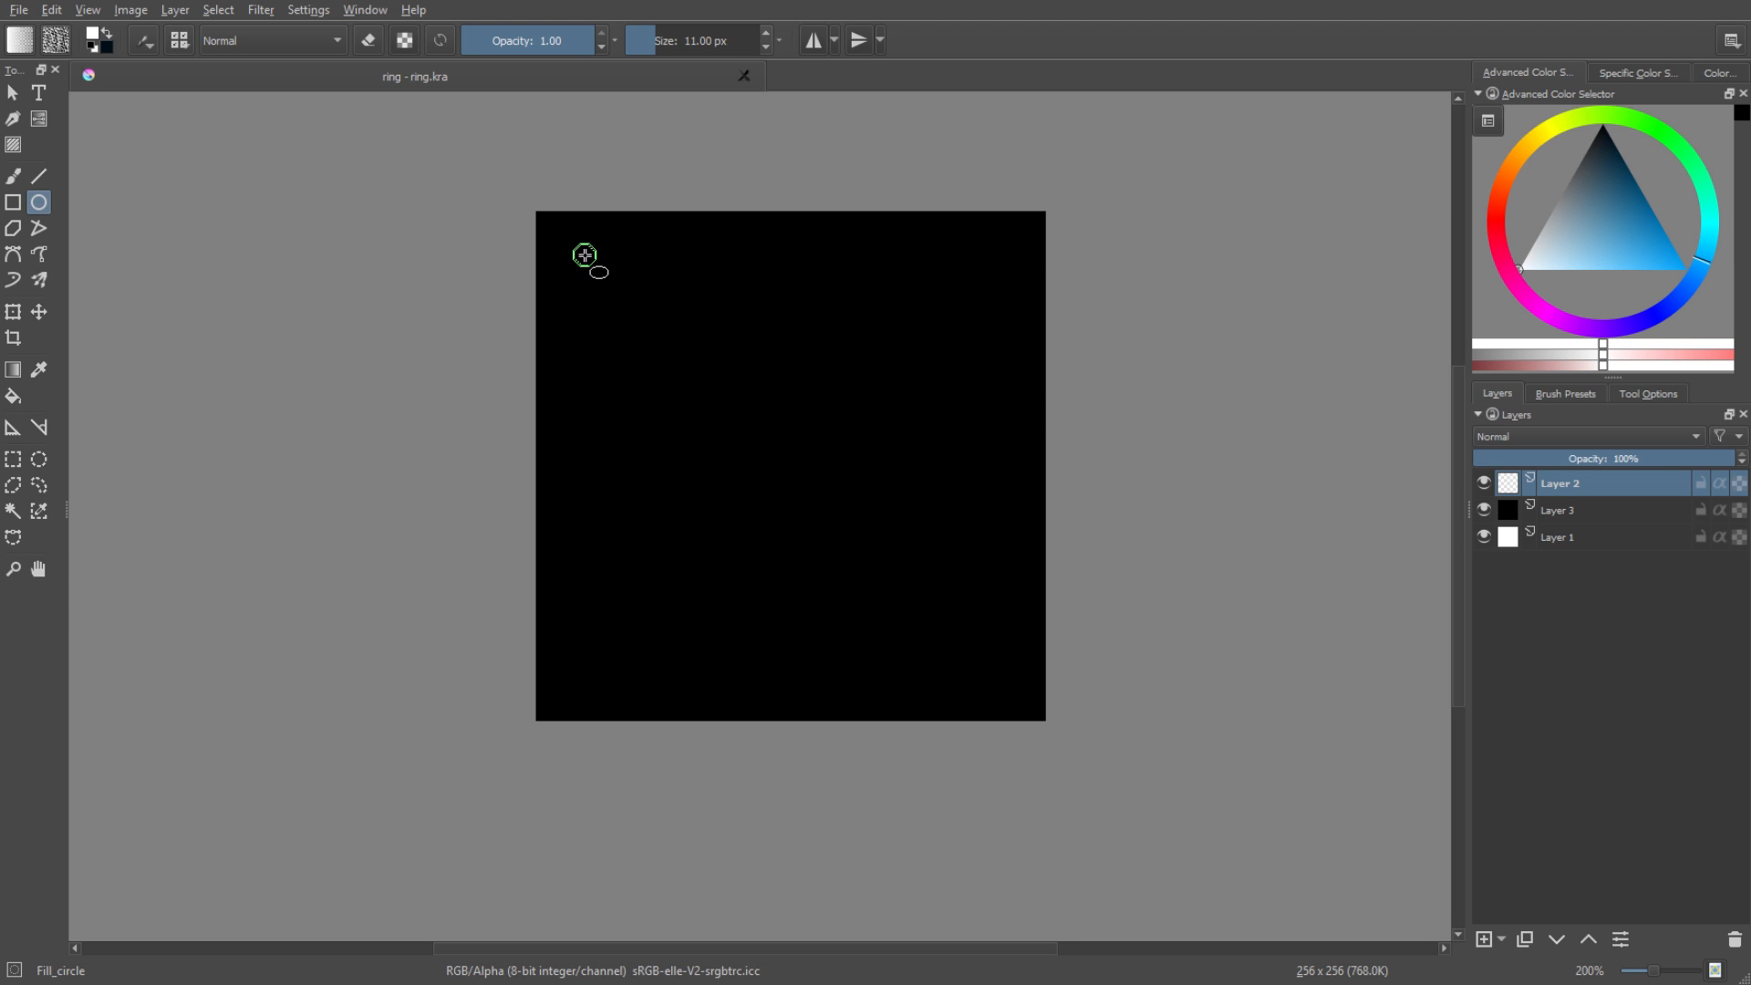
{"action": "left_click_drag", "start_coordinate": [585, 255], "coordinate": [1022, 653]}
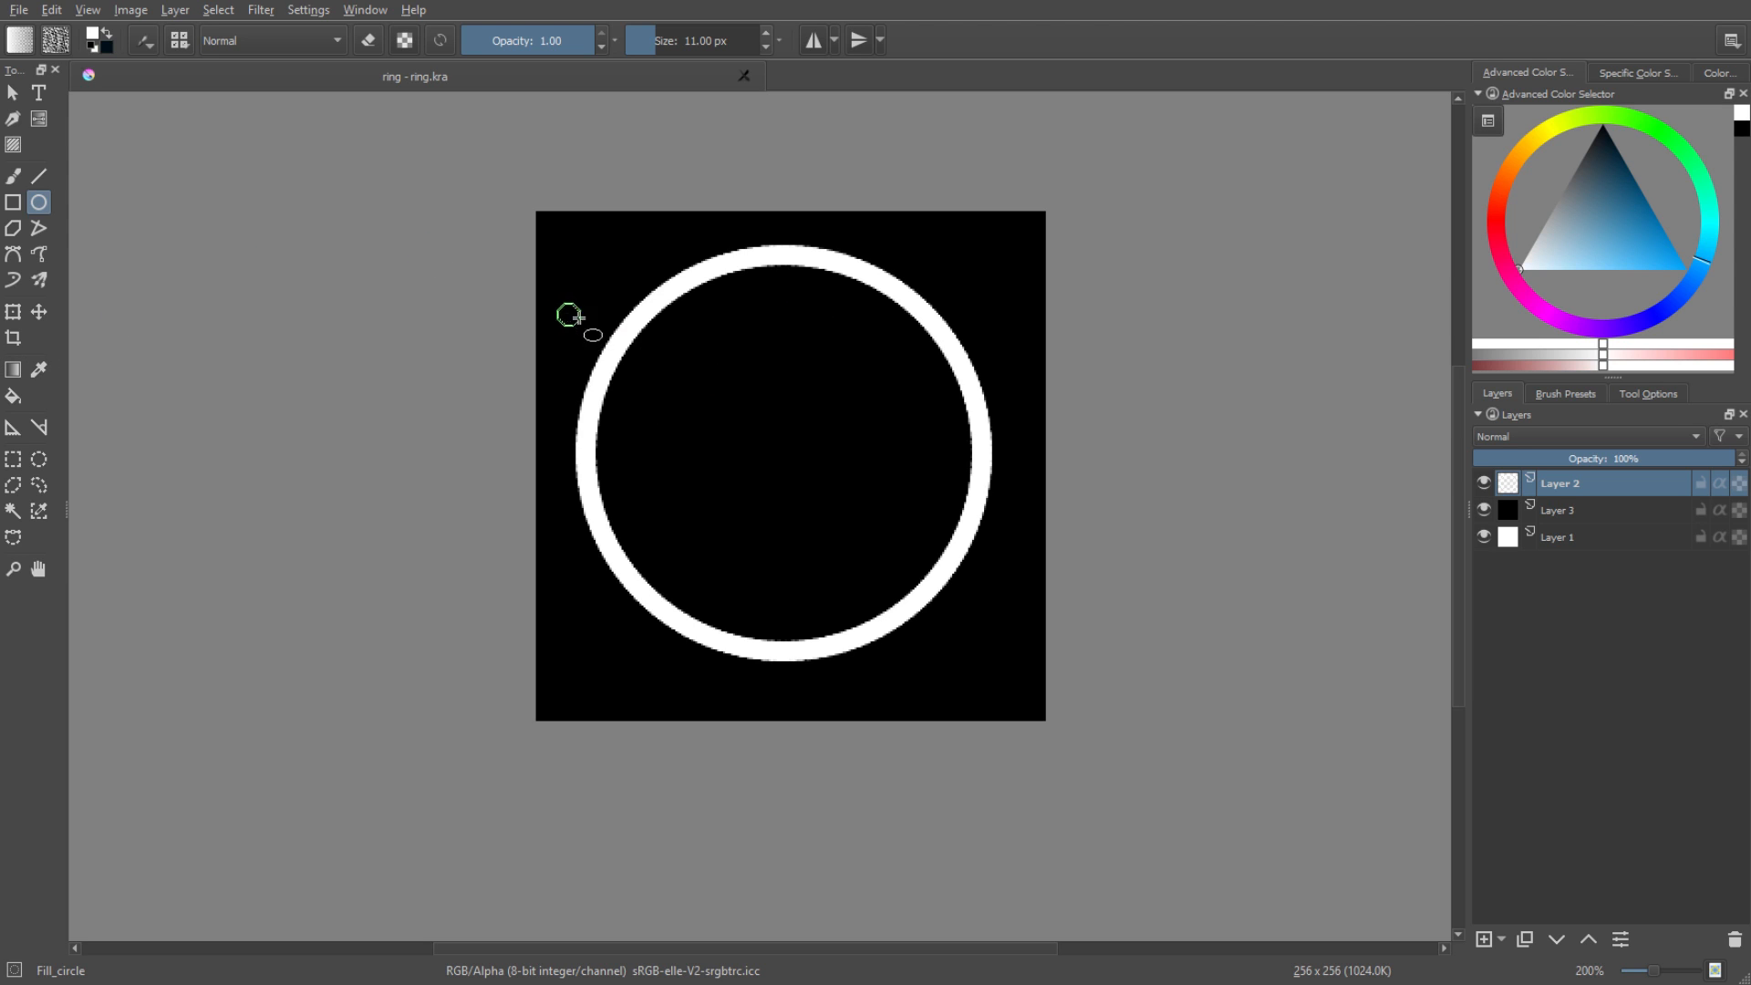
Show the canvas grid and enable the Grid and Guides docker.
{"action": "left_click", "coordinate": [89, 11]}
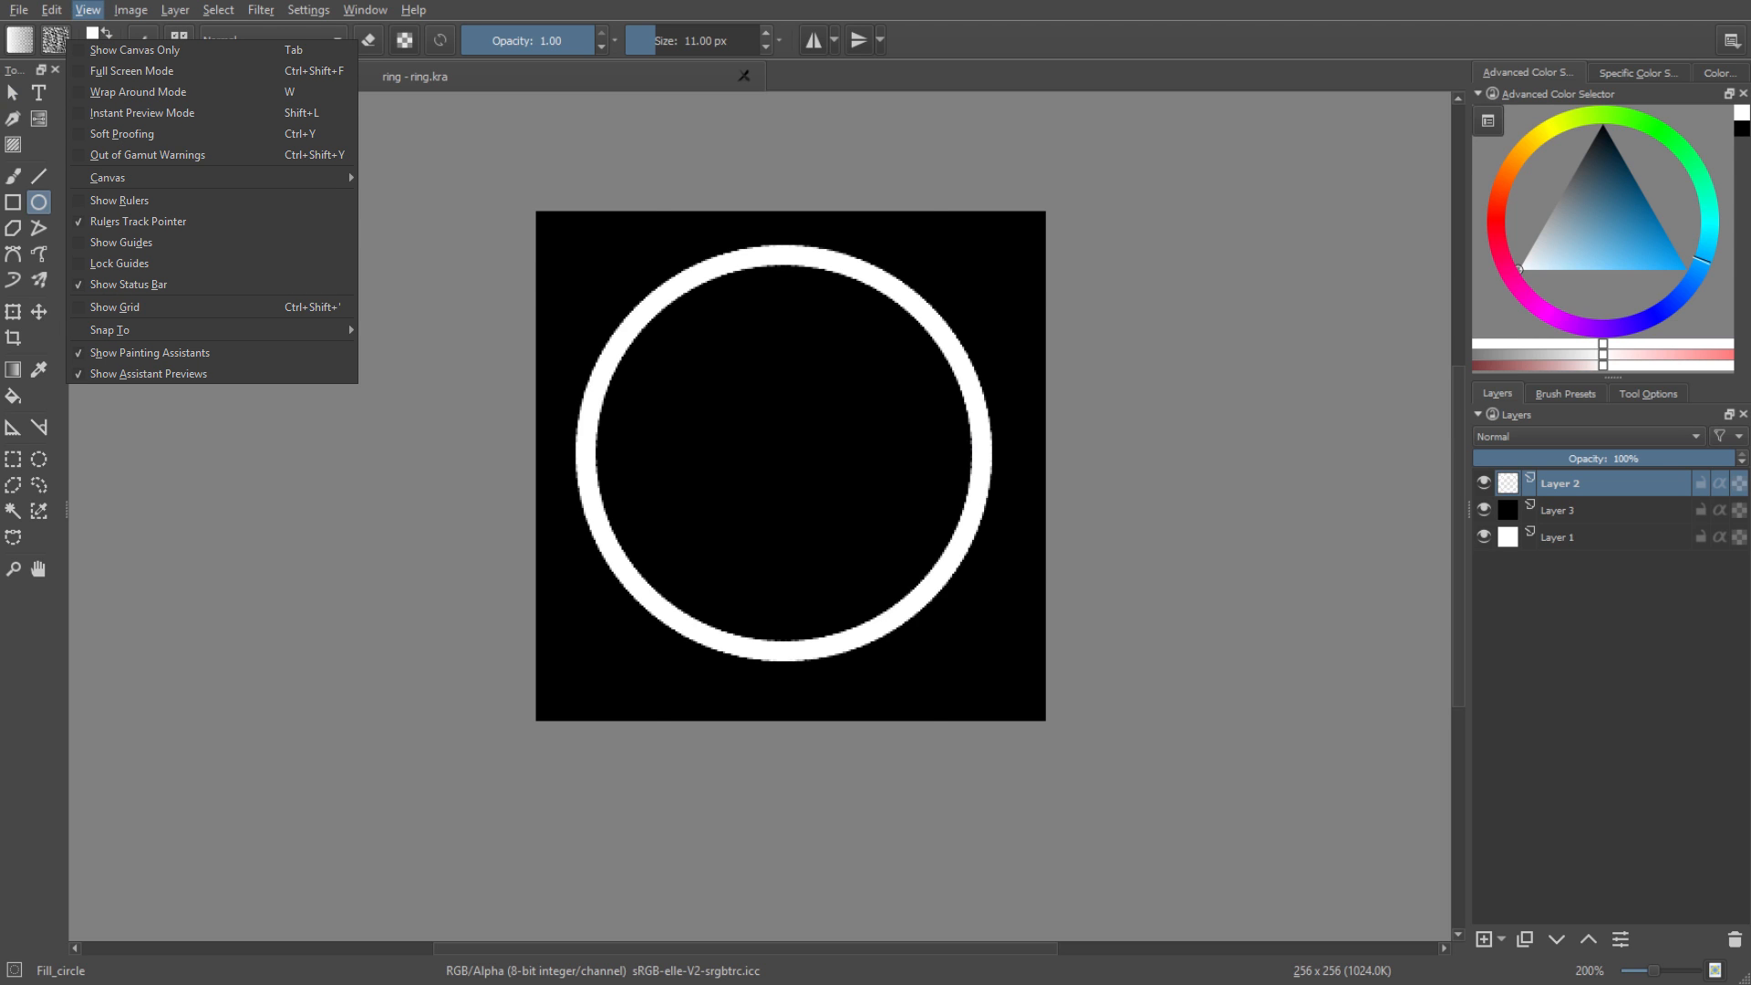
{"action": "left_click", "coordinate": [207, 307]}
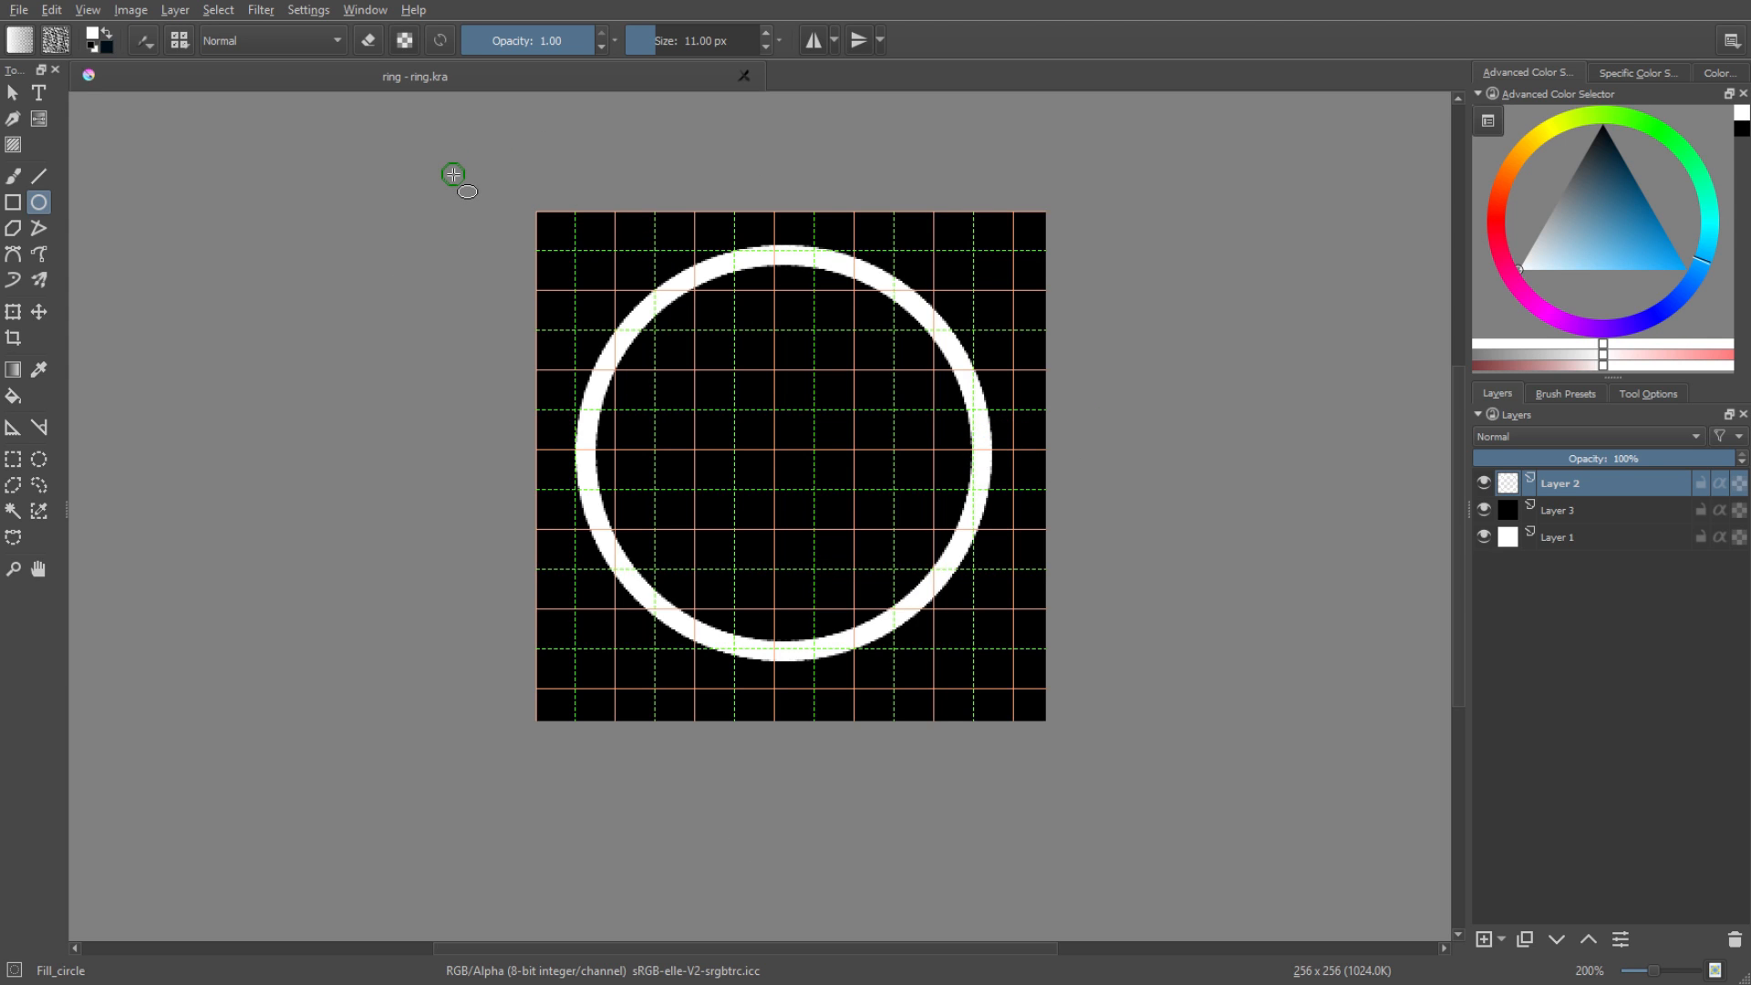
{"action": "left_click", "coordinate": [309, 11]}
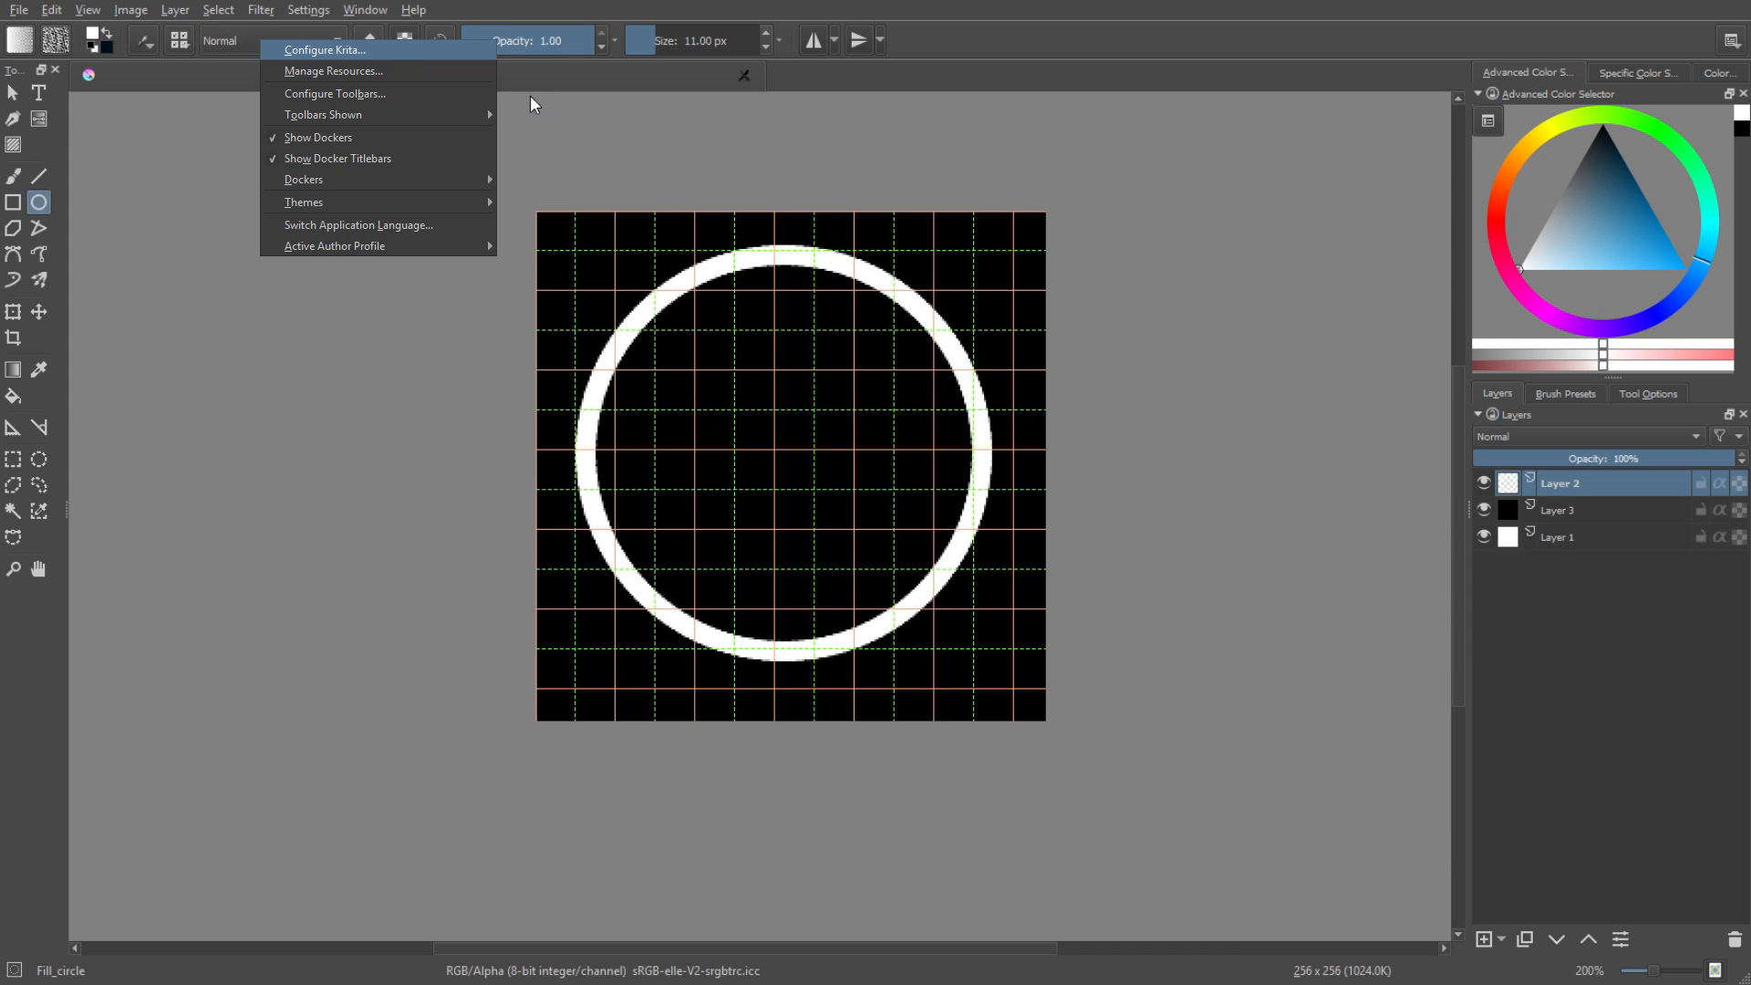
{"action": "left_click", "coordinate": [324, 50]}
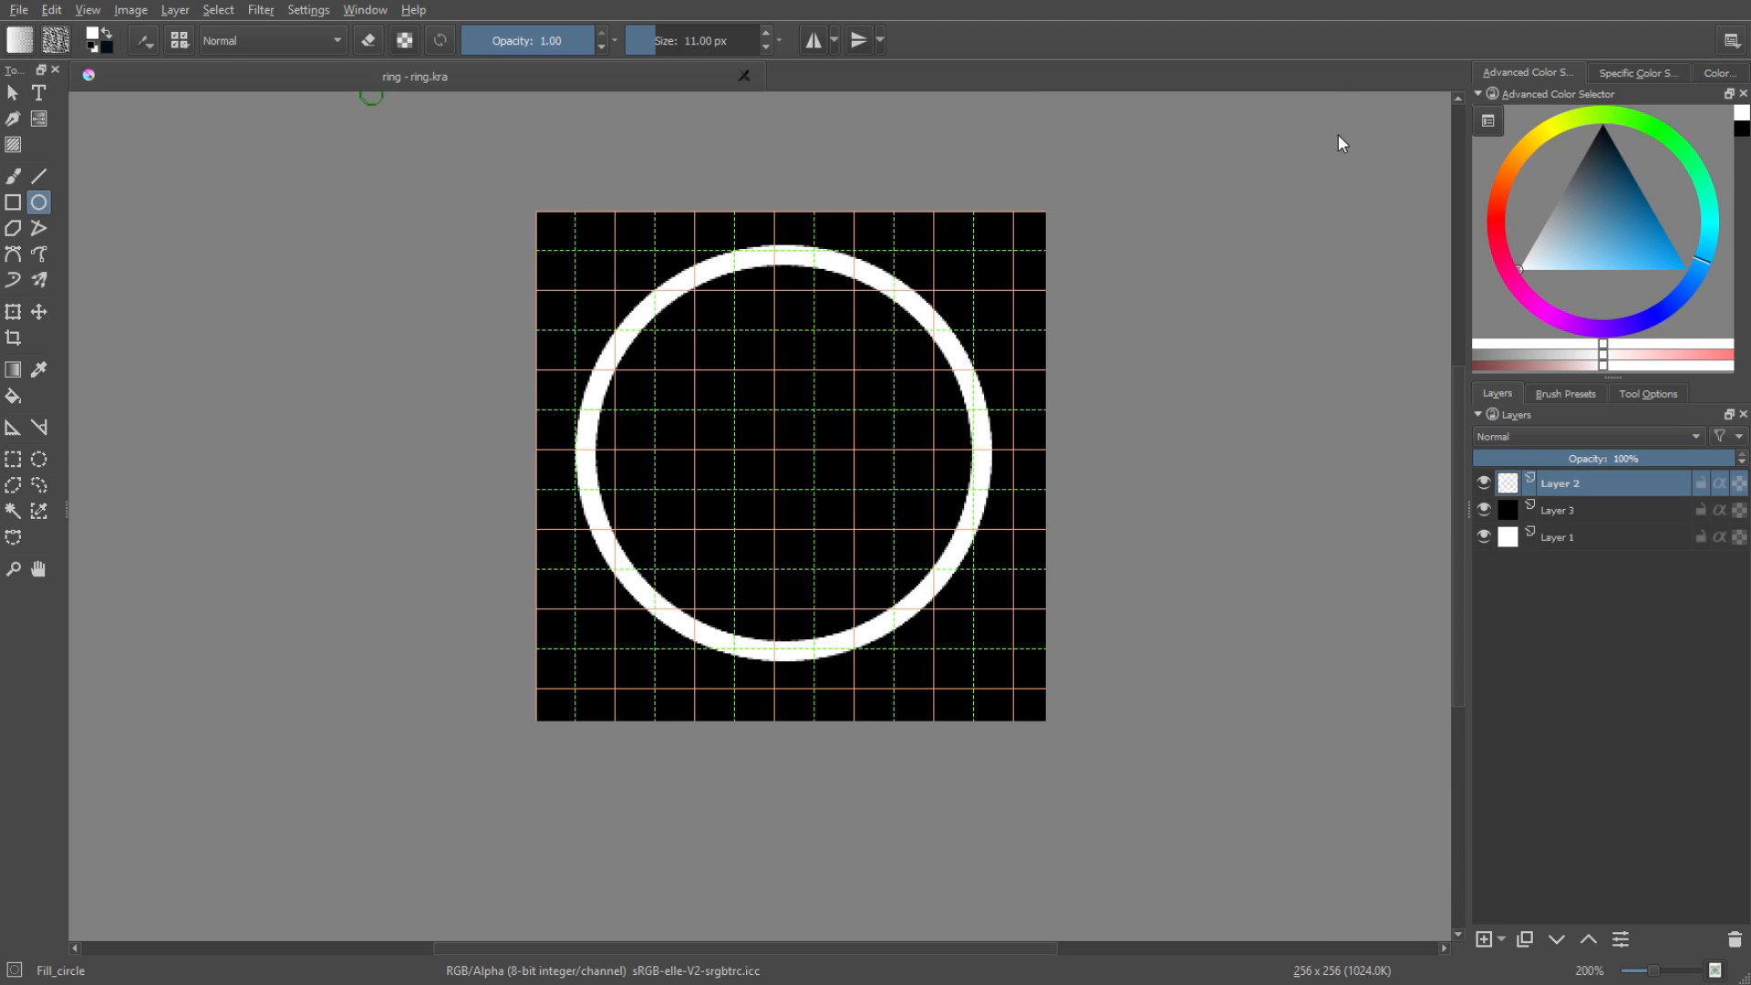
{"action": "left_click", "coordinate": [302, 10]}
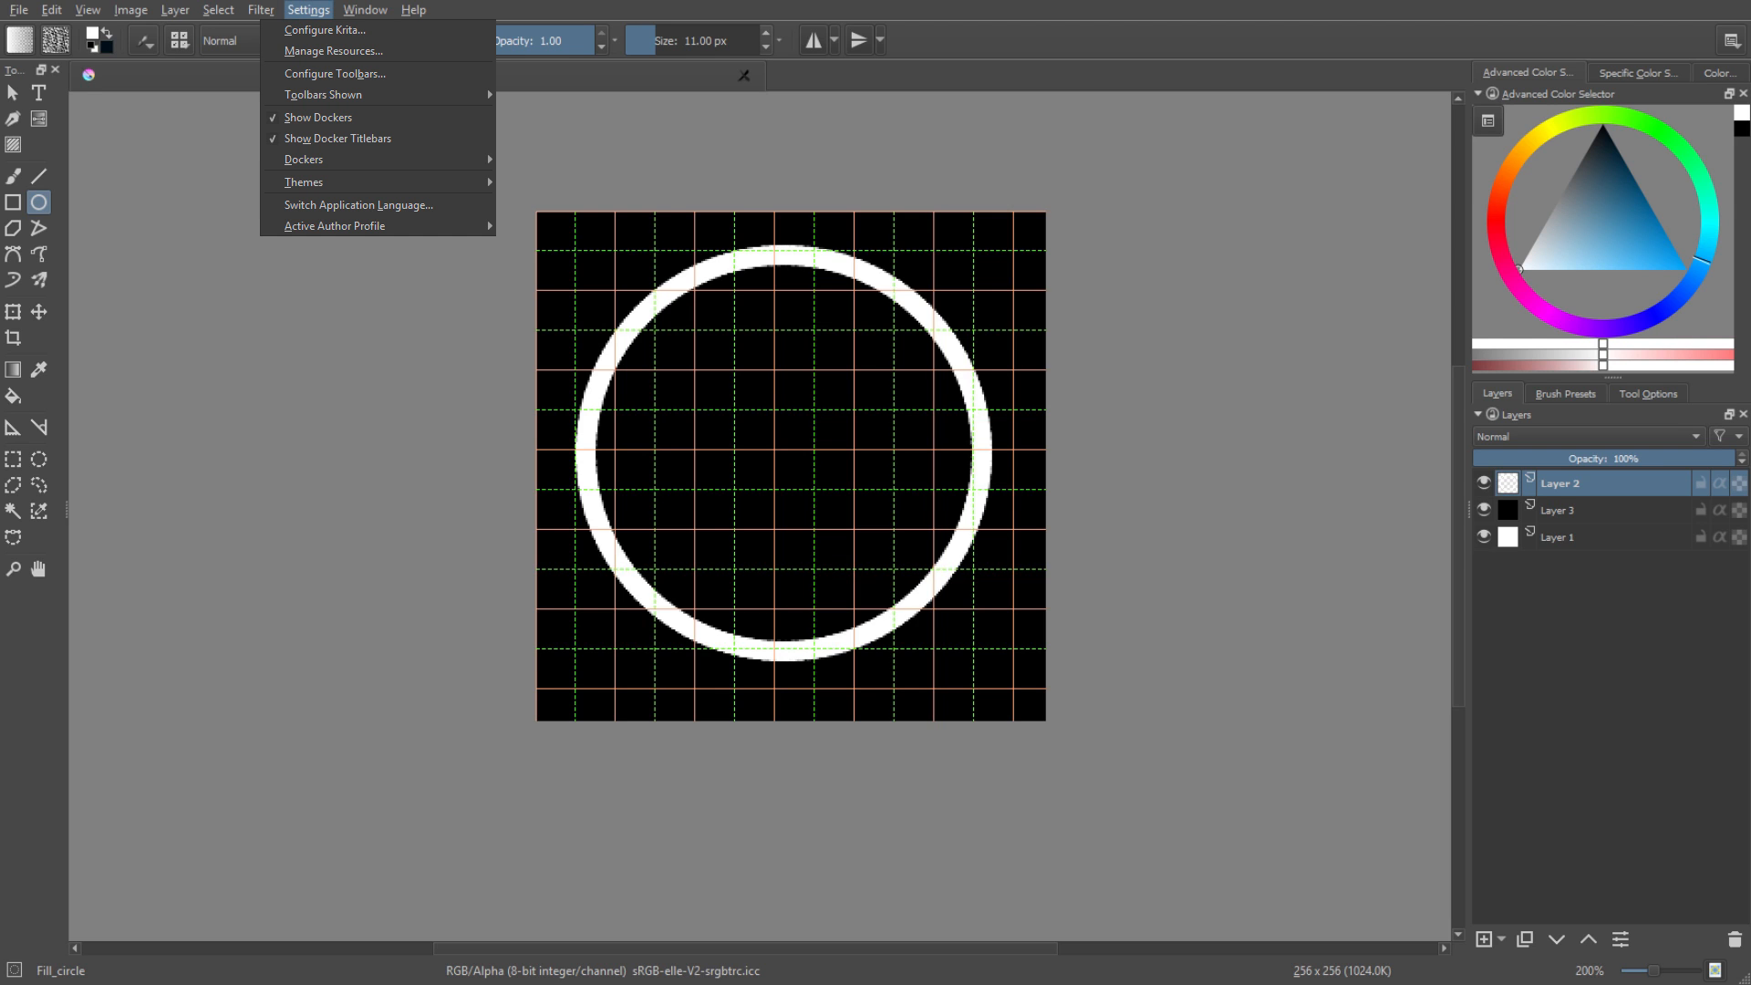
{"action": "mouse_move", "coordinate": [334, 159]}
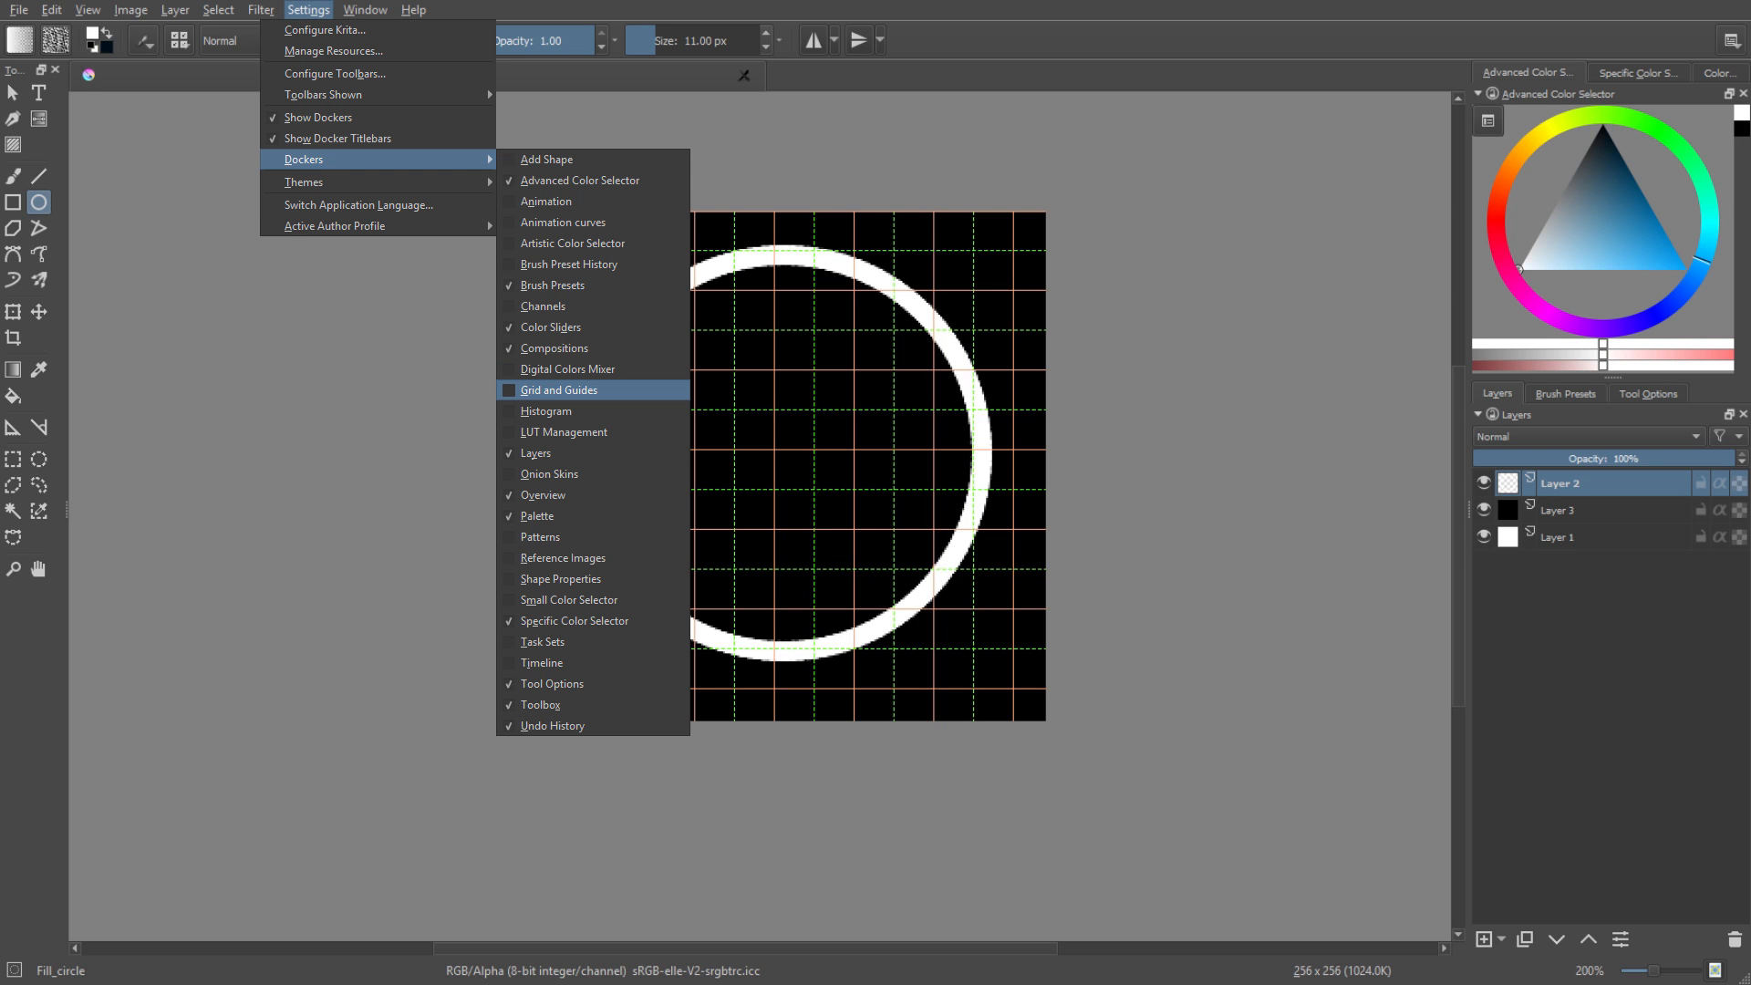
{"action": "left_click", "coordinate": [559, 391]}
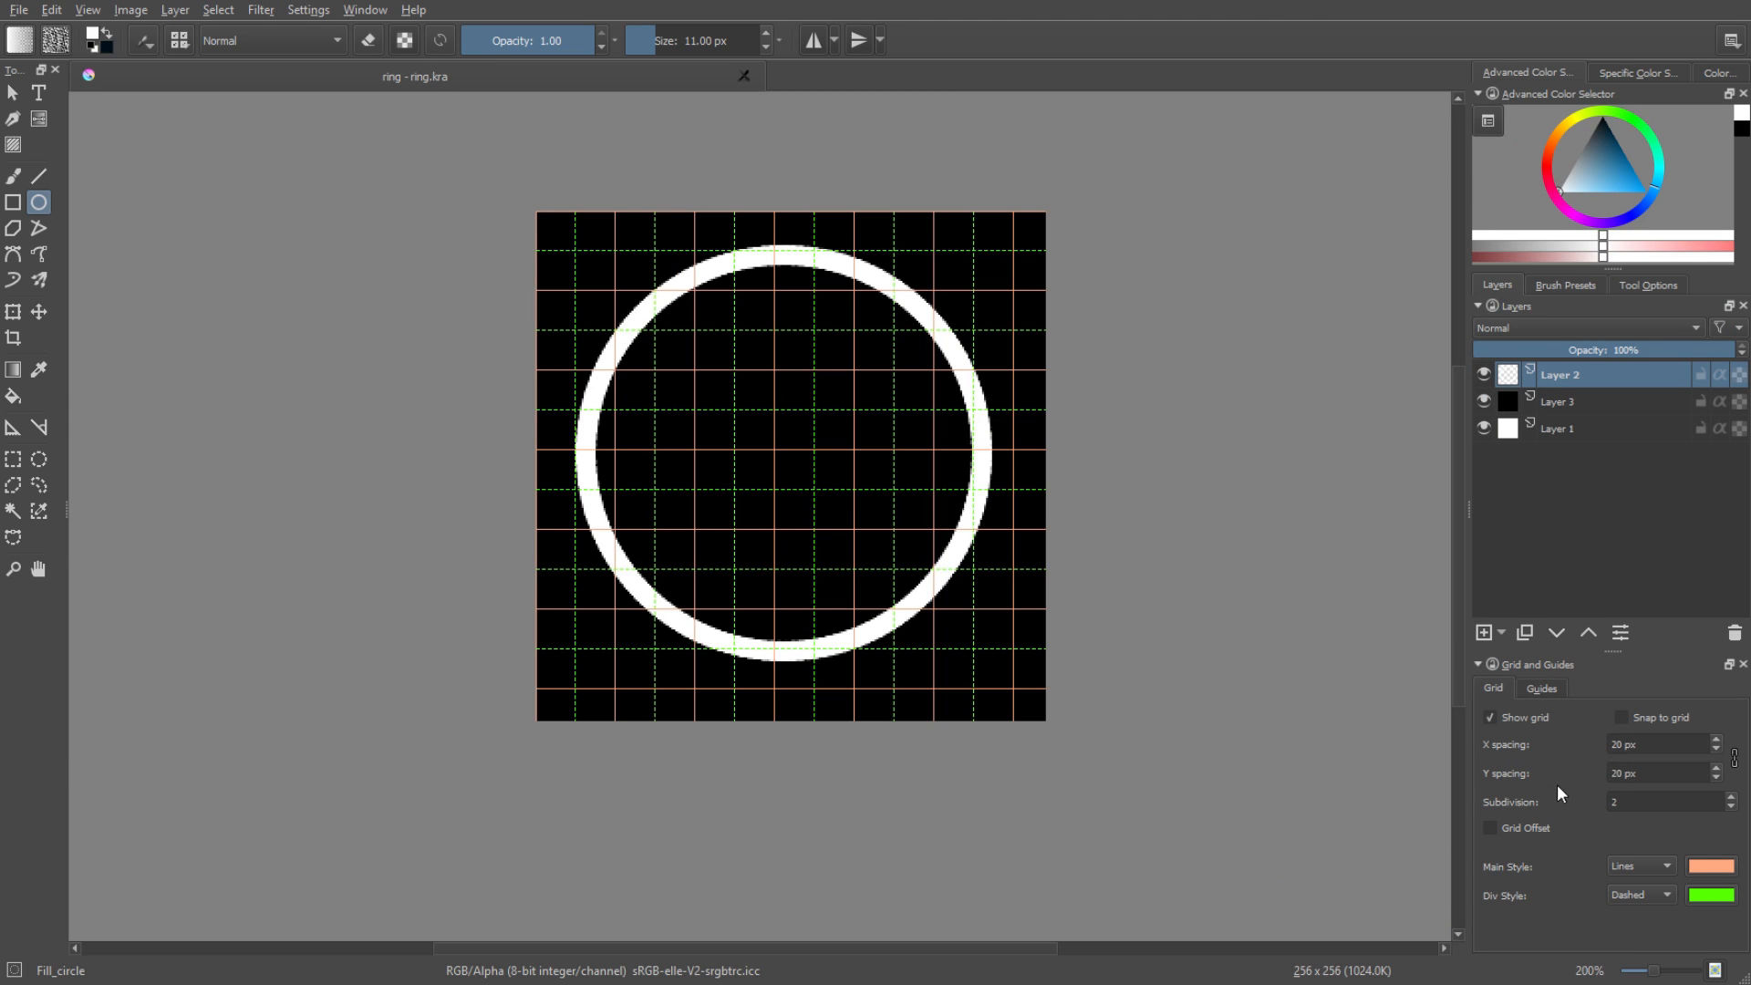
Set the grid's X and Y spacing to 128 px with a subdivision of 1.
{"action": "left_click_drag", "start_coordinate": [1678, 740], "coordinate": [1599, 739]}
{"action": "left_click", "coordinate": [1660, 744]}
{"action": "key", "text": "BackSpace"}
{"action": "key", "text": "BackSpace"}
{"action": "type", "text": "128"}
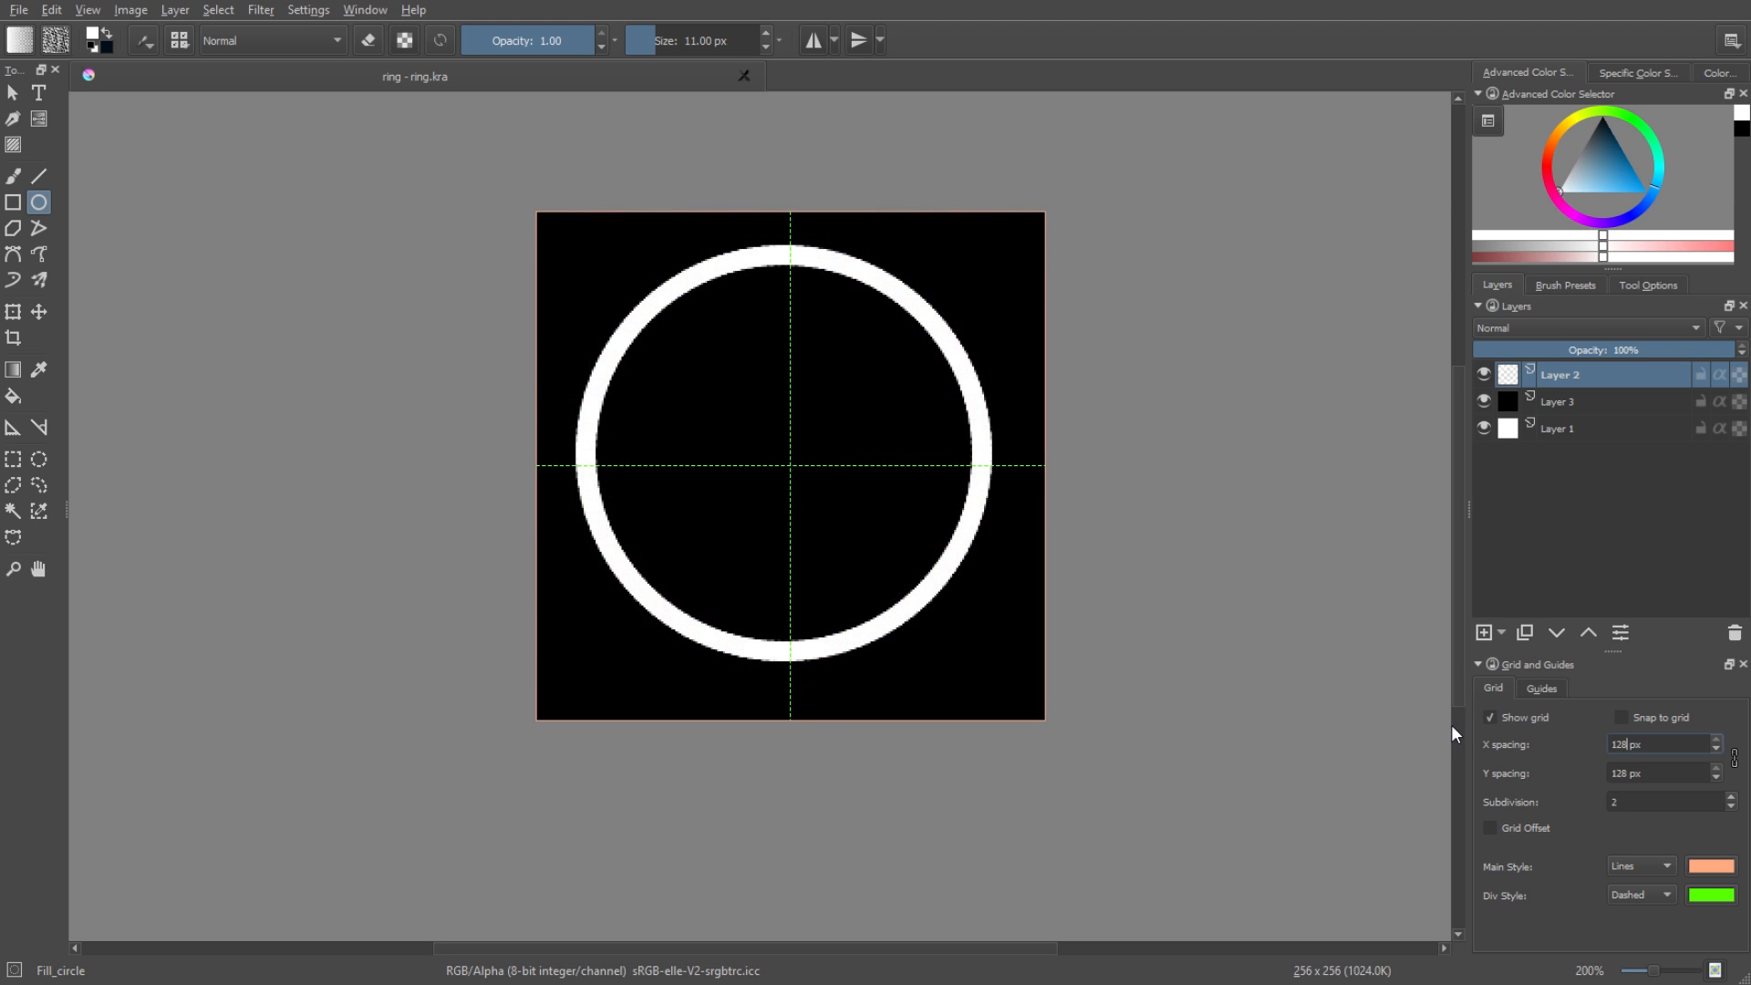
{"action": "double_click", "coordinate": [1613, 801]}
{"action": "key", "text": "Return"}
Move the ring on Layer 2 with the Transform tool so its centre sits on the central grid intersection.
{"action": "left_click", "coordinate": [15, 315]}
{"action": "scroll", "coordinate": [852, 407], "scroll_direction": "up", "scroll_amount": 1}
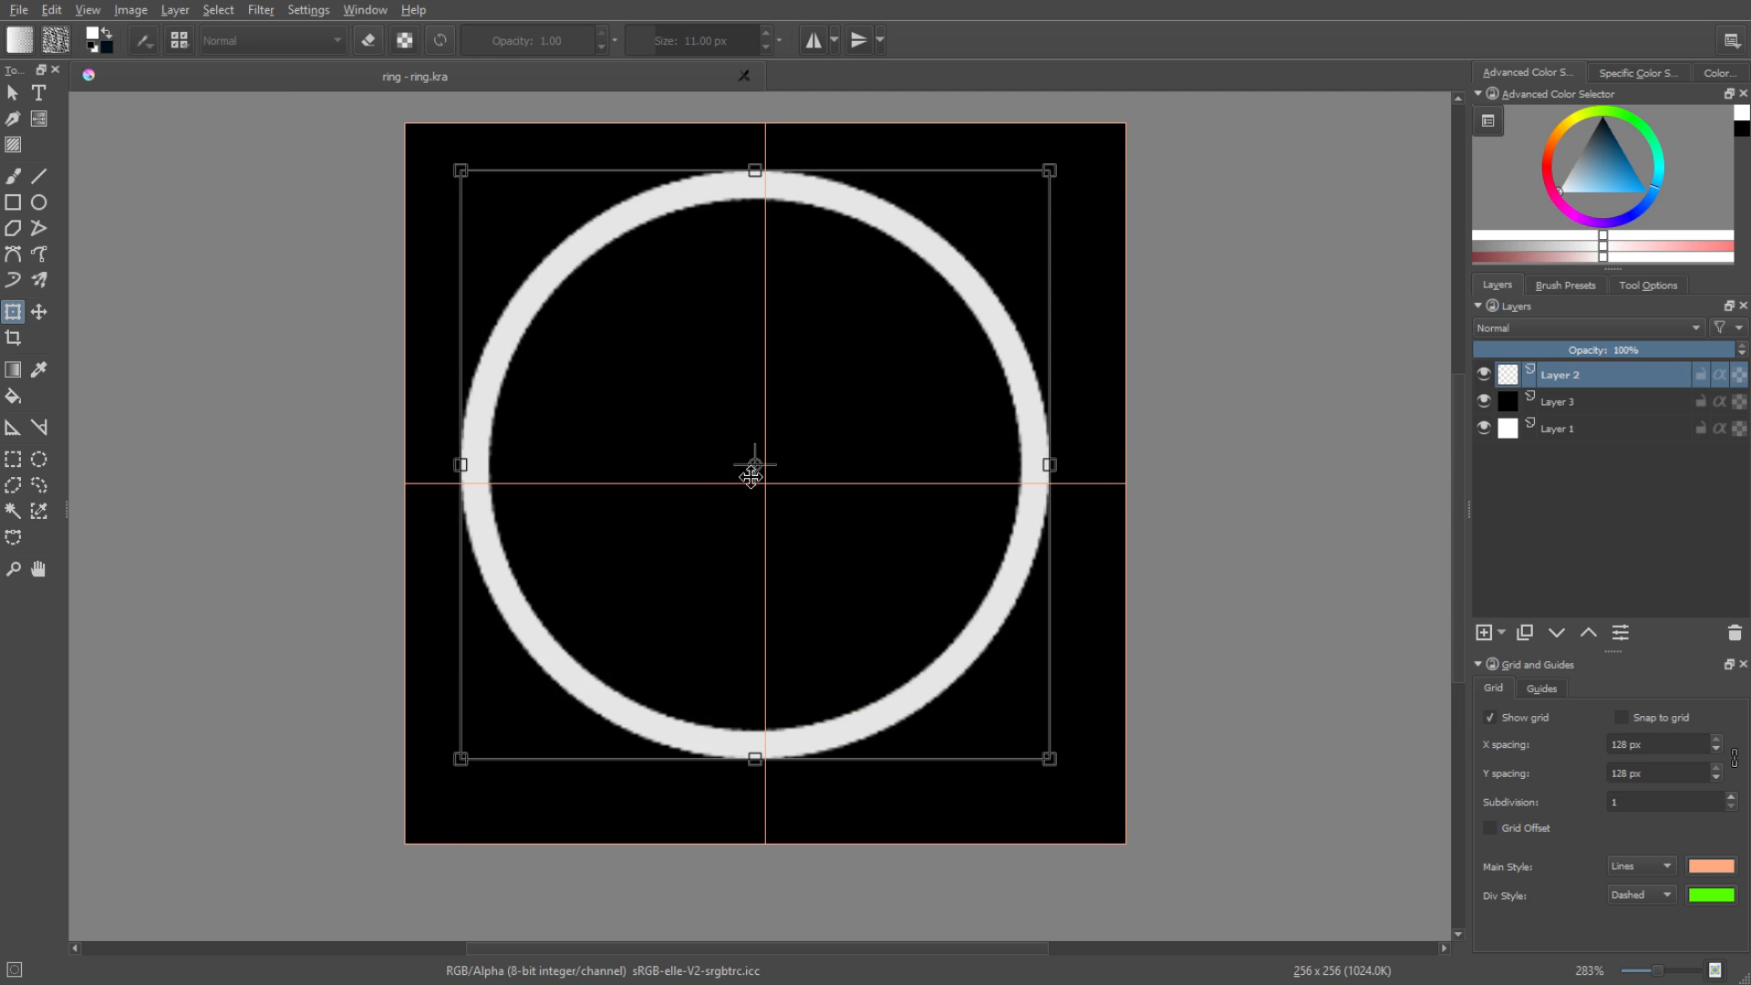
{"action": "scroll", "coordinate": [751, 475], "scroll_direction": "up", "scroll_amount": 2}
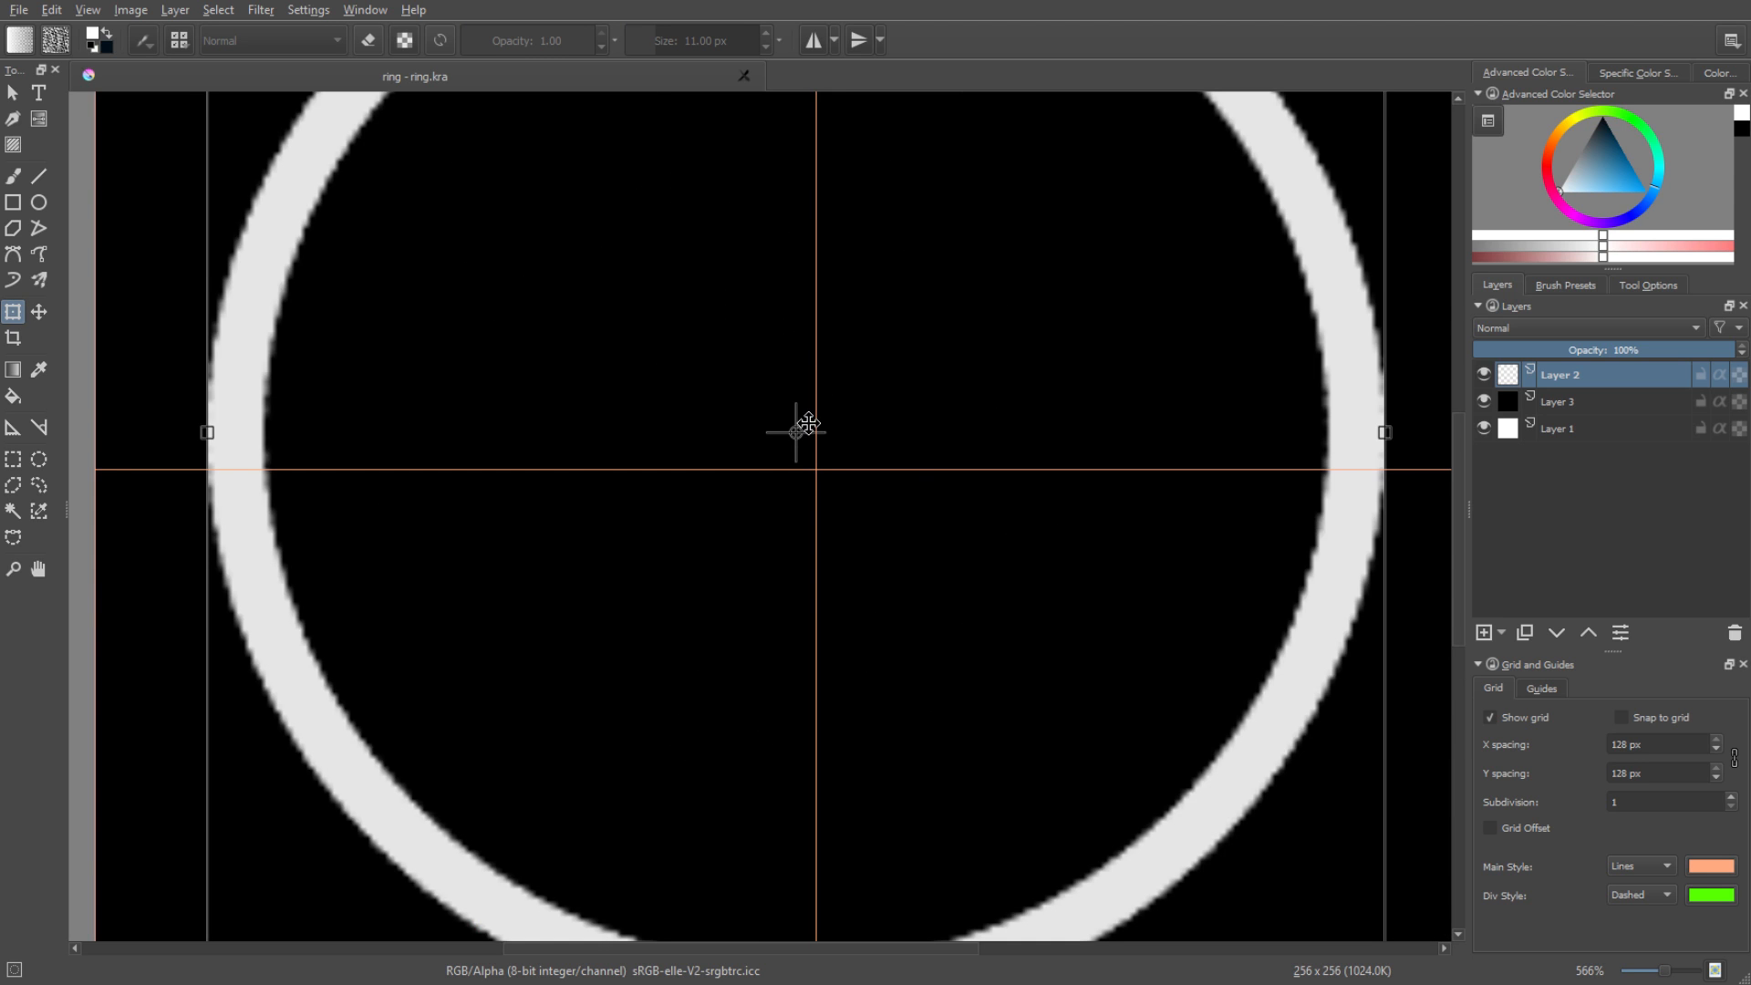
{"action": "key", "text": "Return"}
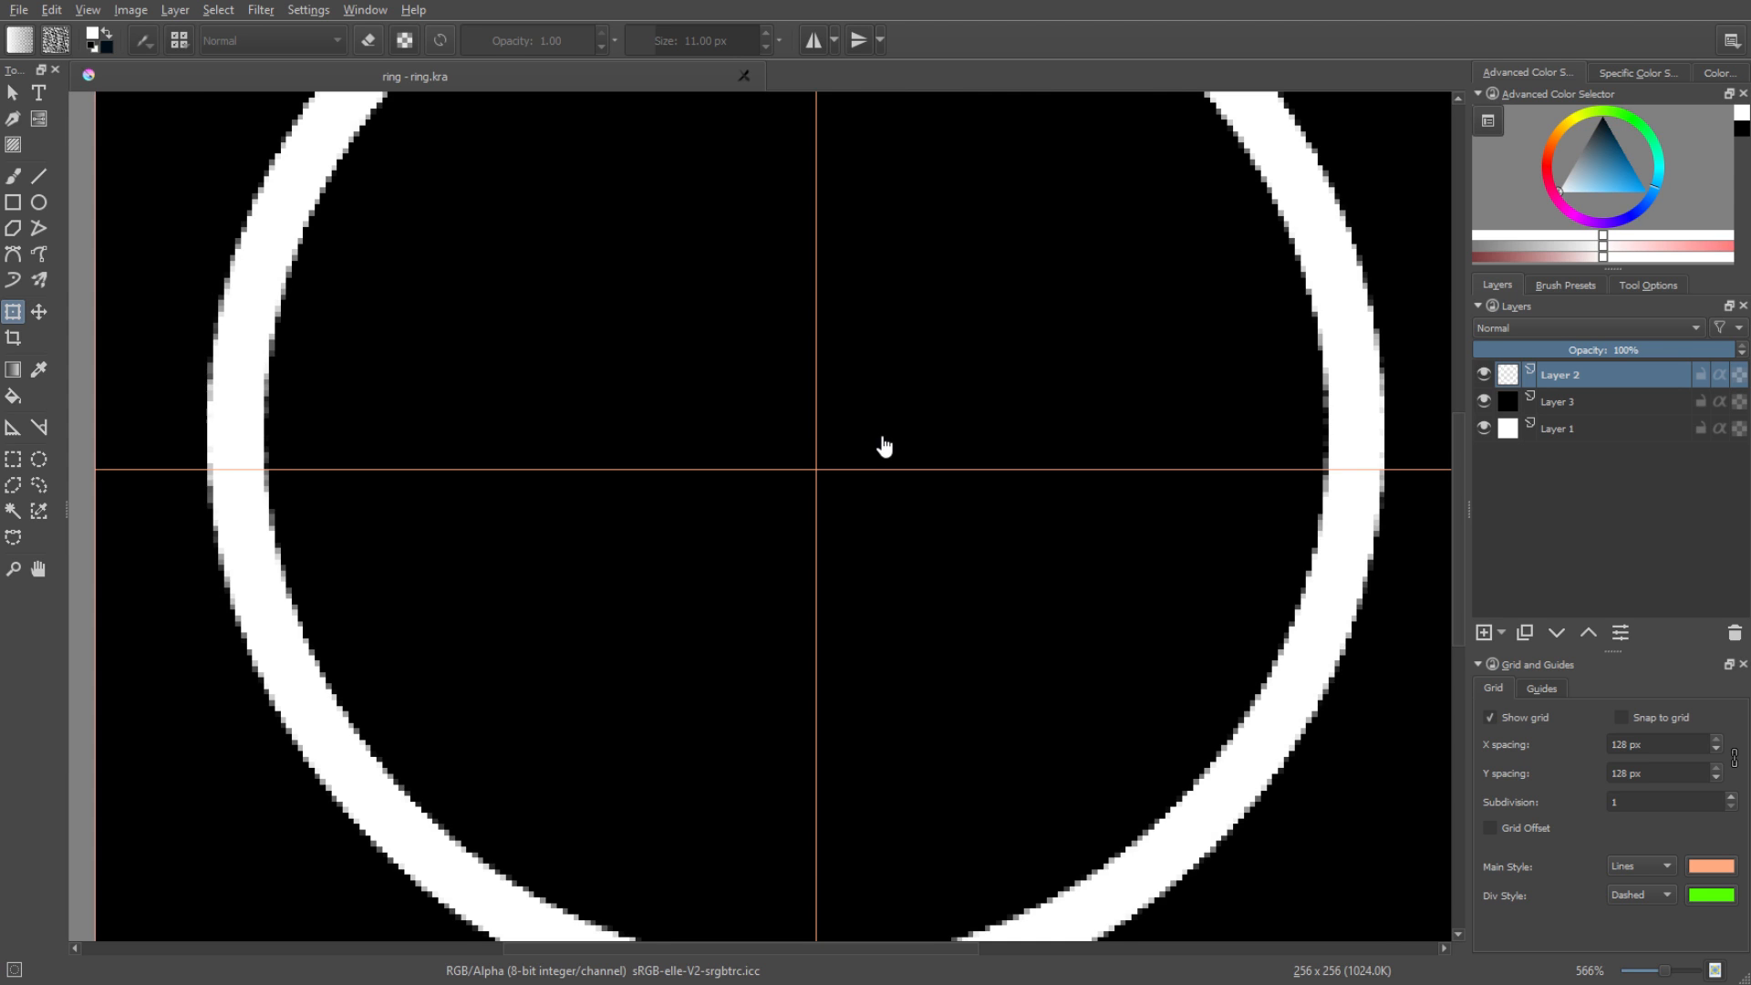
{"action": "left_click", "coordinate": [883, 446]}
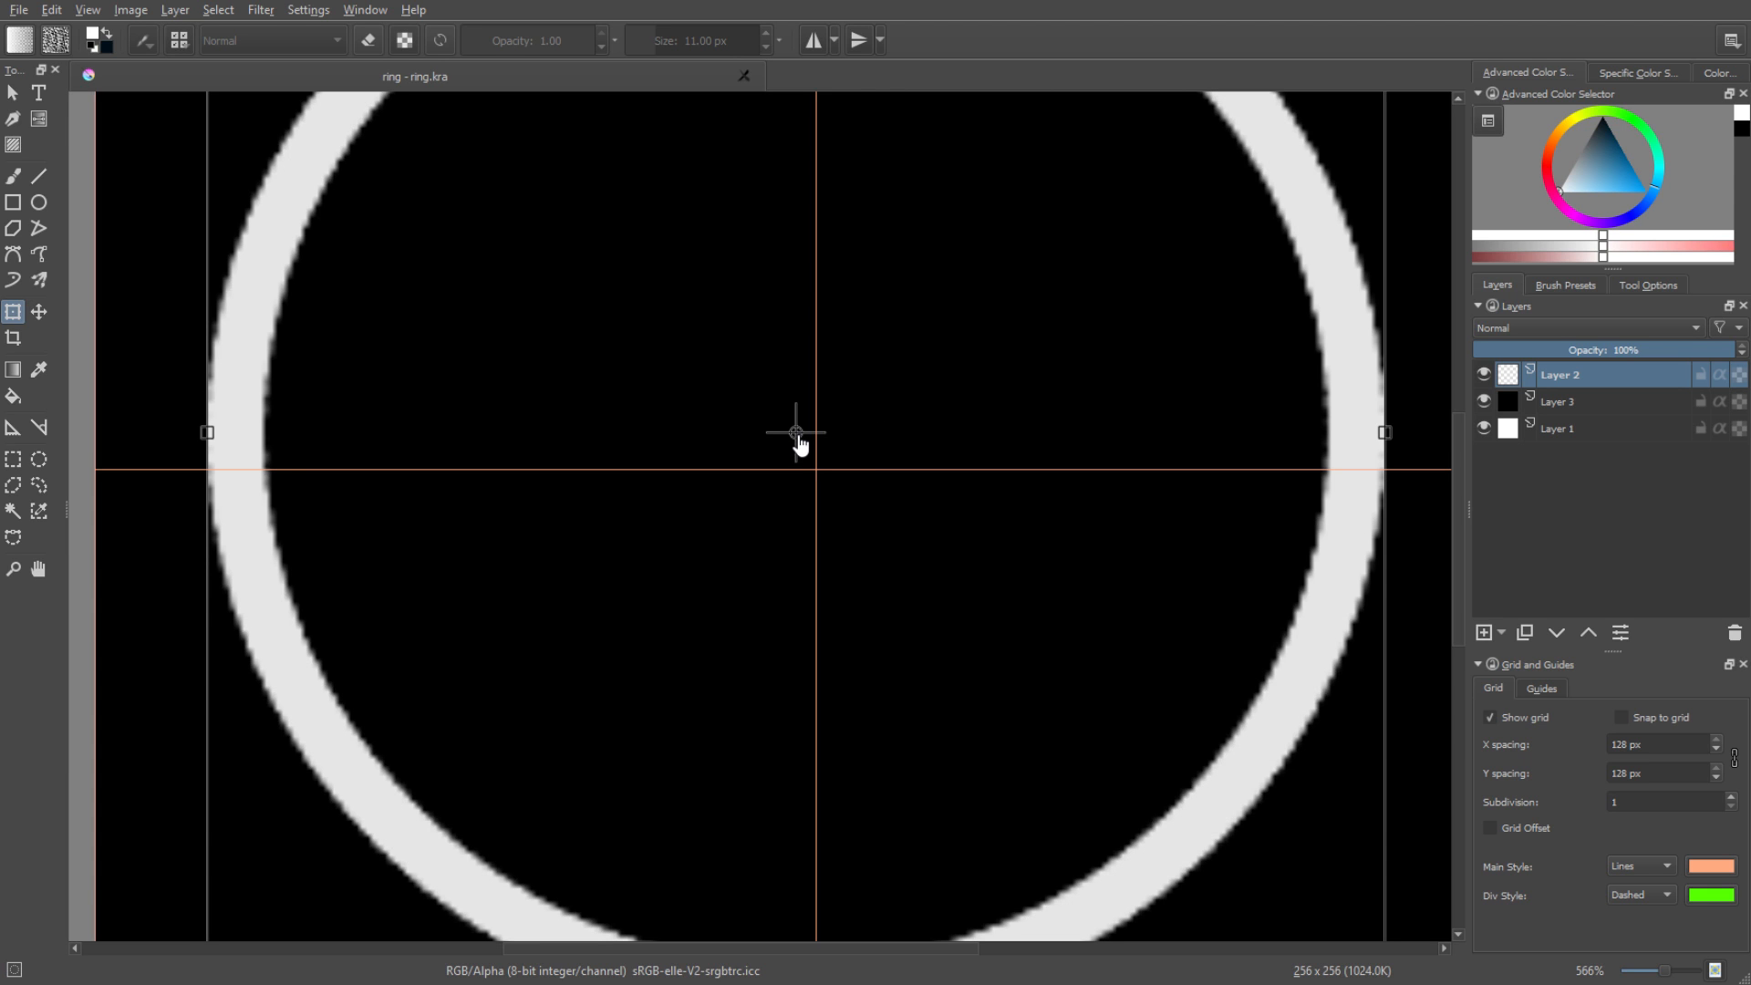
{"action": "left_click_drag", "start_coordinate": [797, 434], "coordinate": [672, 621]}
{"action": "key", "text": "ctrl+z"}
{"action": "left_click_drag", "start_coordinate": [956, 464], "coordinate": [959, 458]}
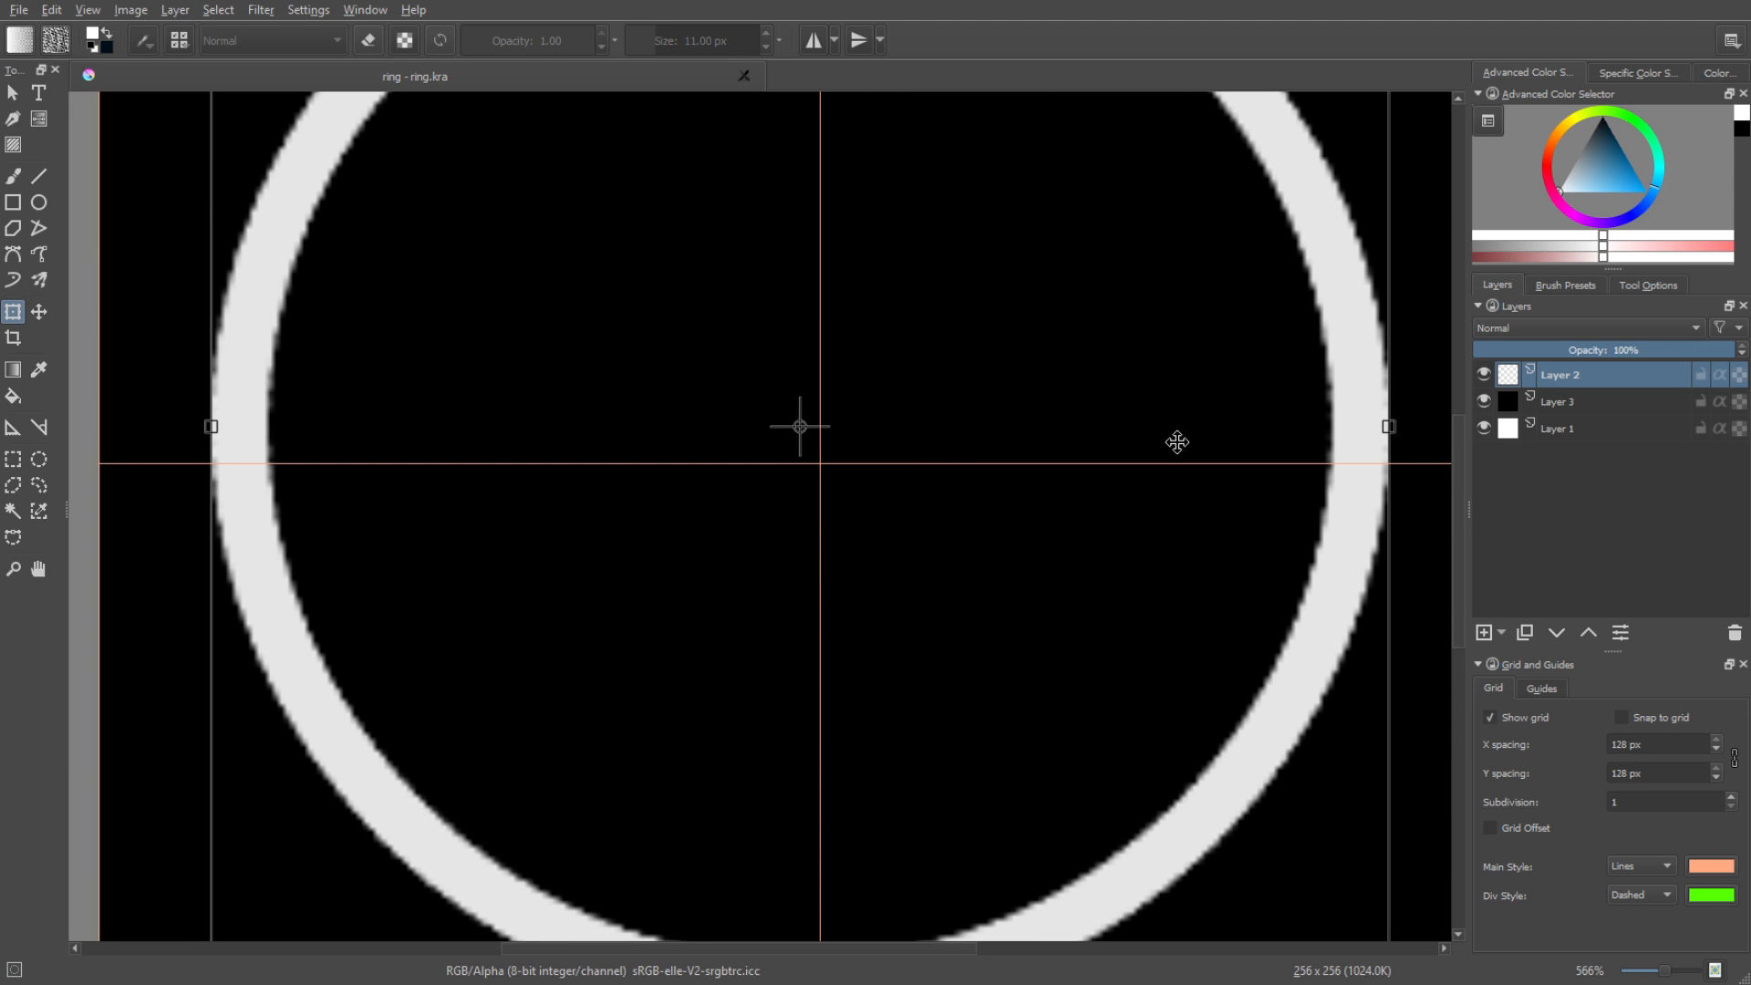
{"action": "left_click_drag", "start_coordinate": [947, 382], "coordinate": [917, 417]}
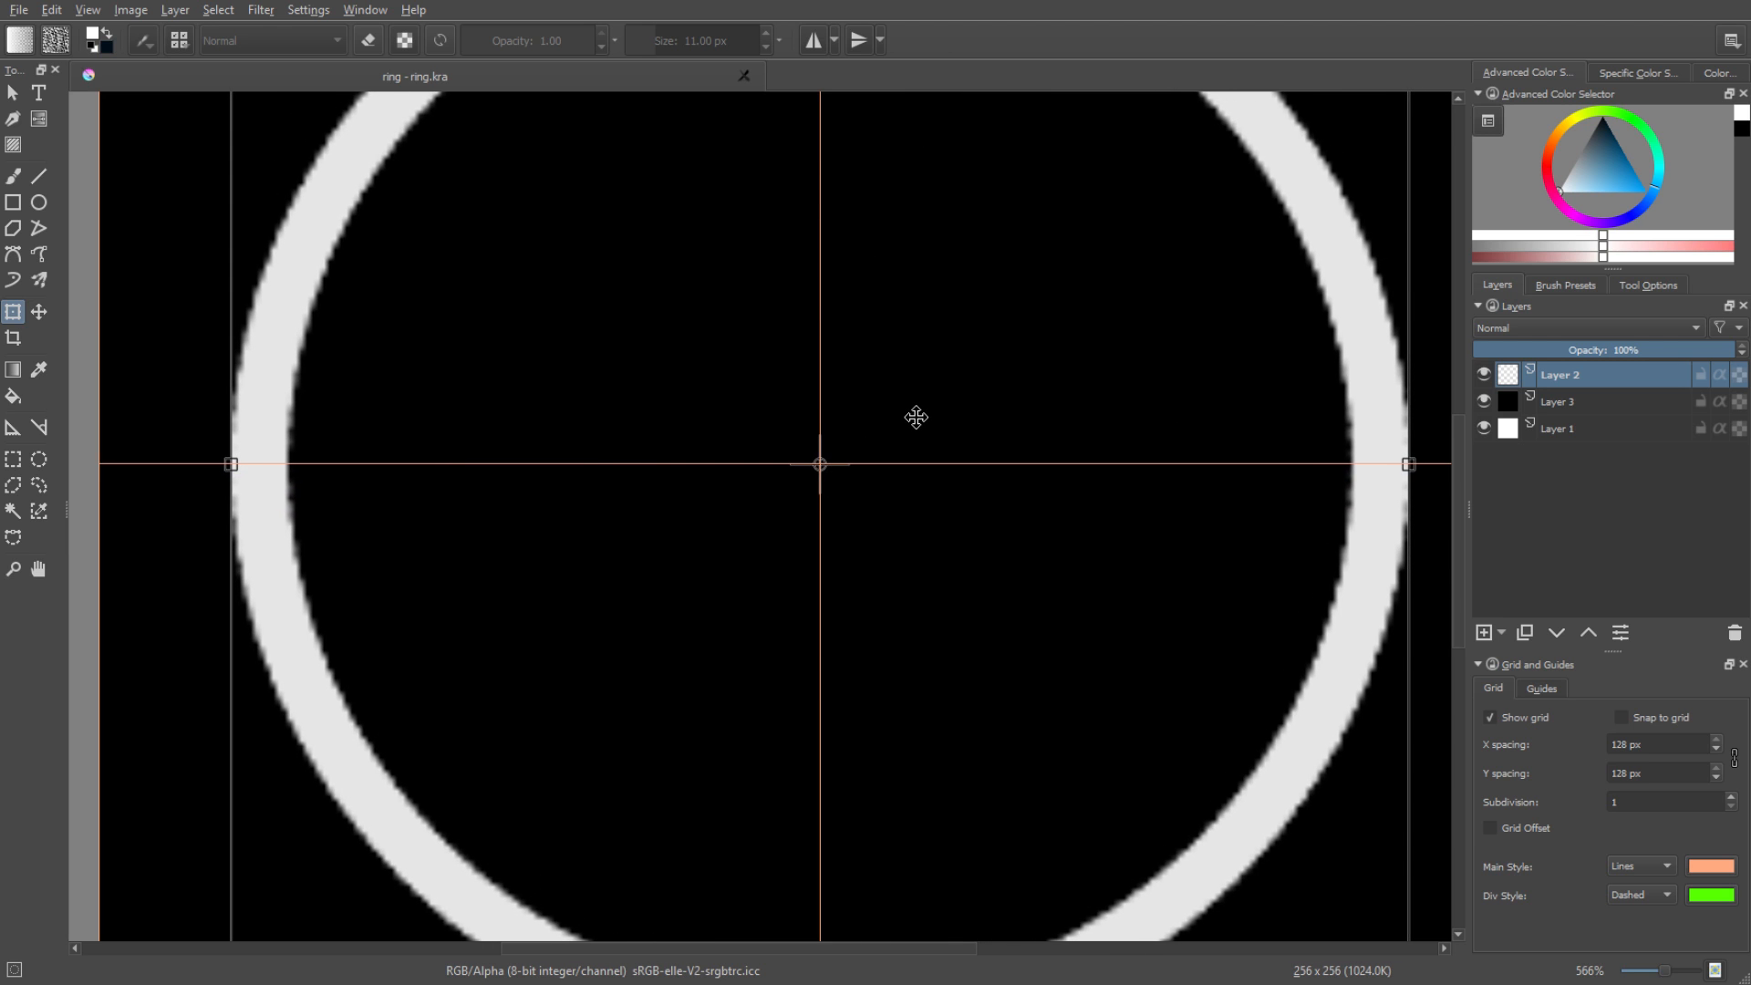
{"action": "scroll", "coordinate": [863, 451], "scroll_direction": "up", "scroll_amount": 4}
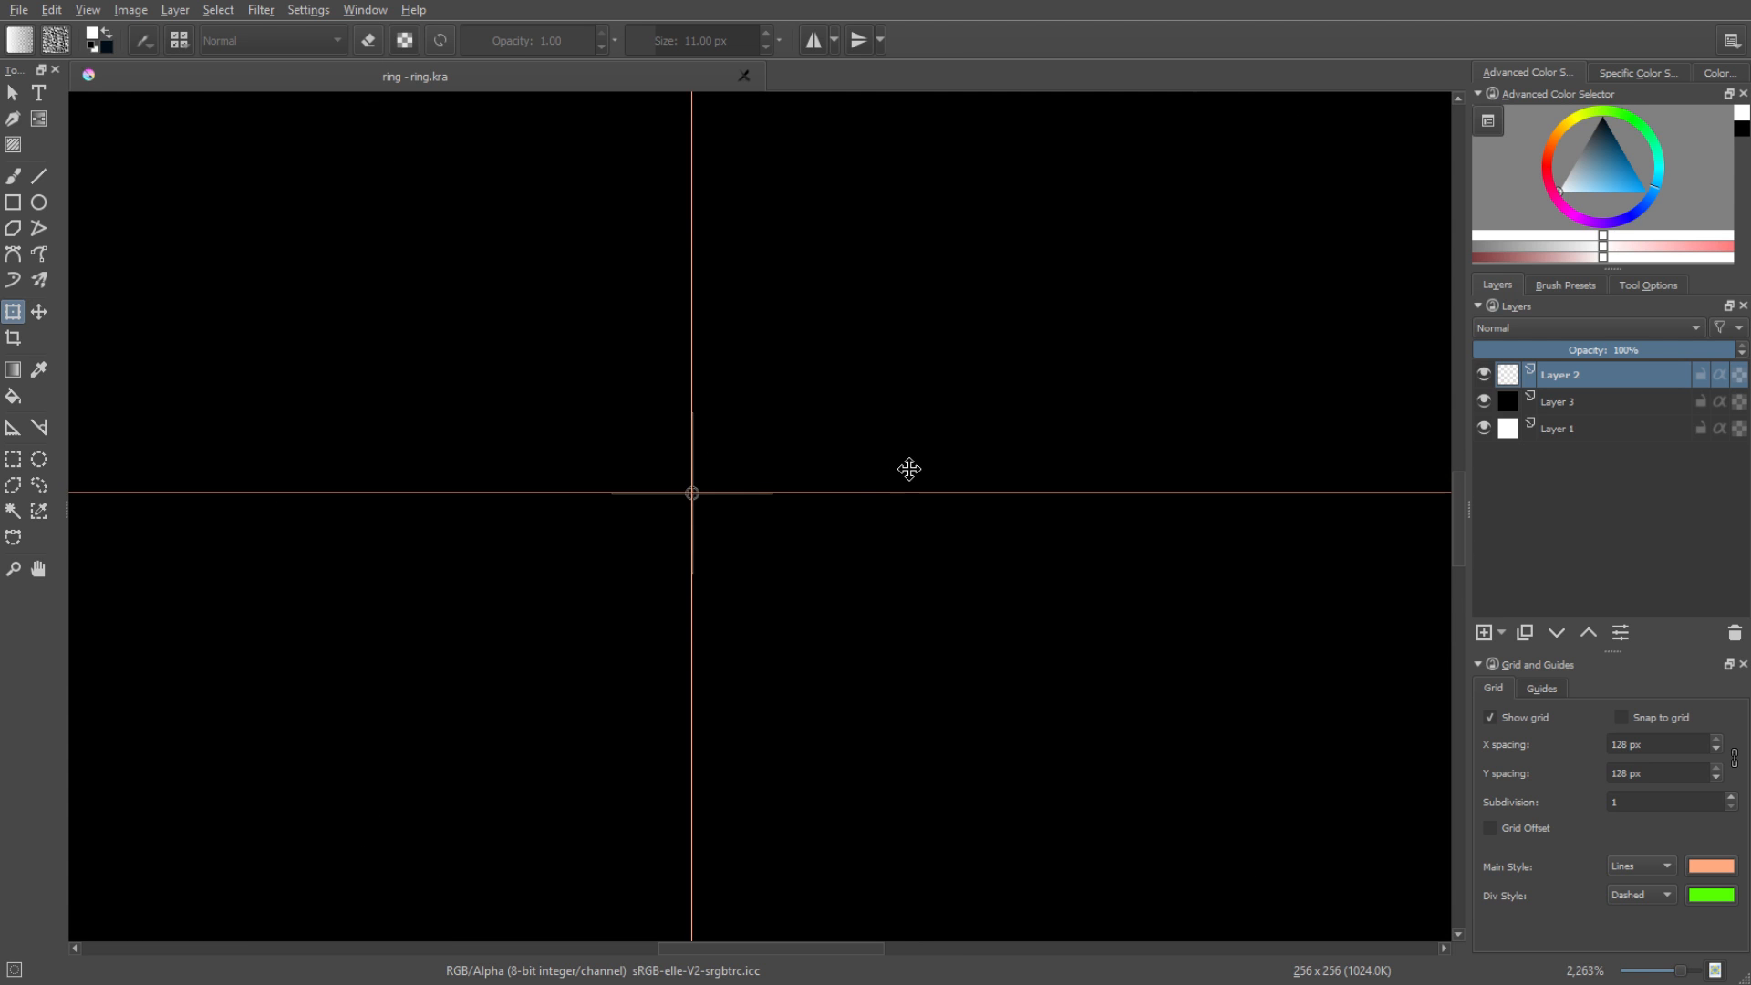
{"action": "scroll", "coordinate": [907, 468], "scroll_direction": "down", "scroll_amount": 7}
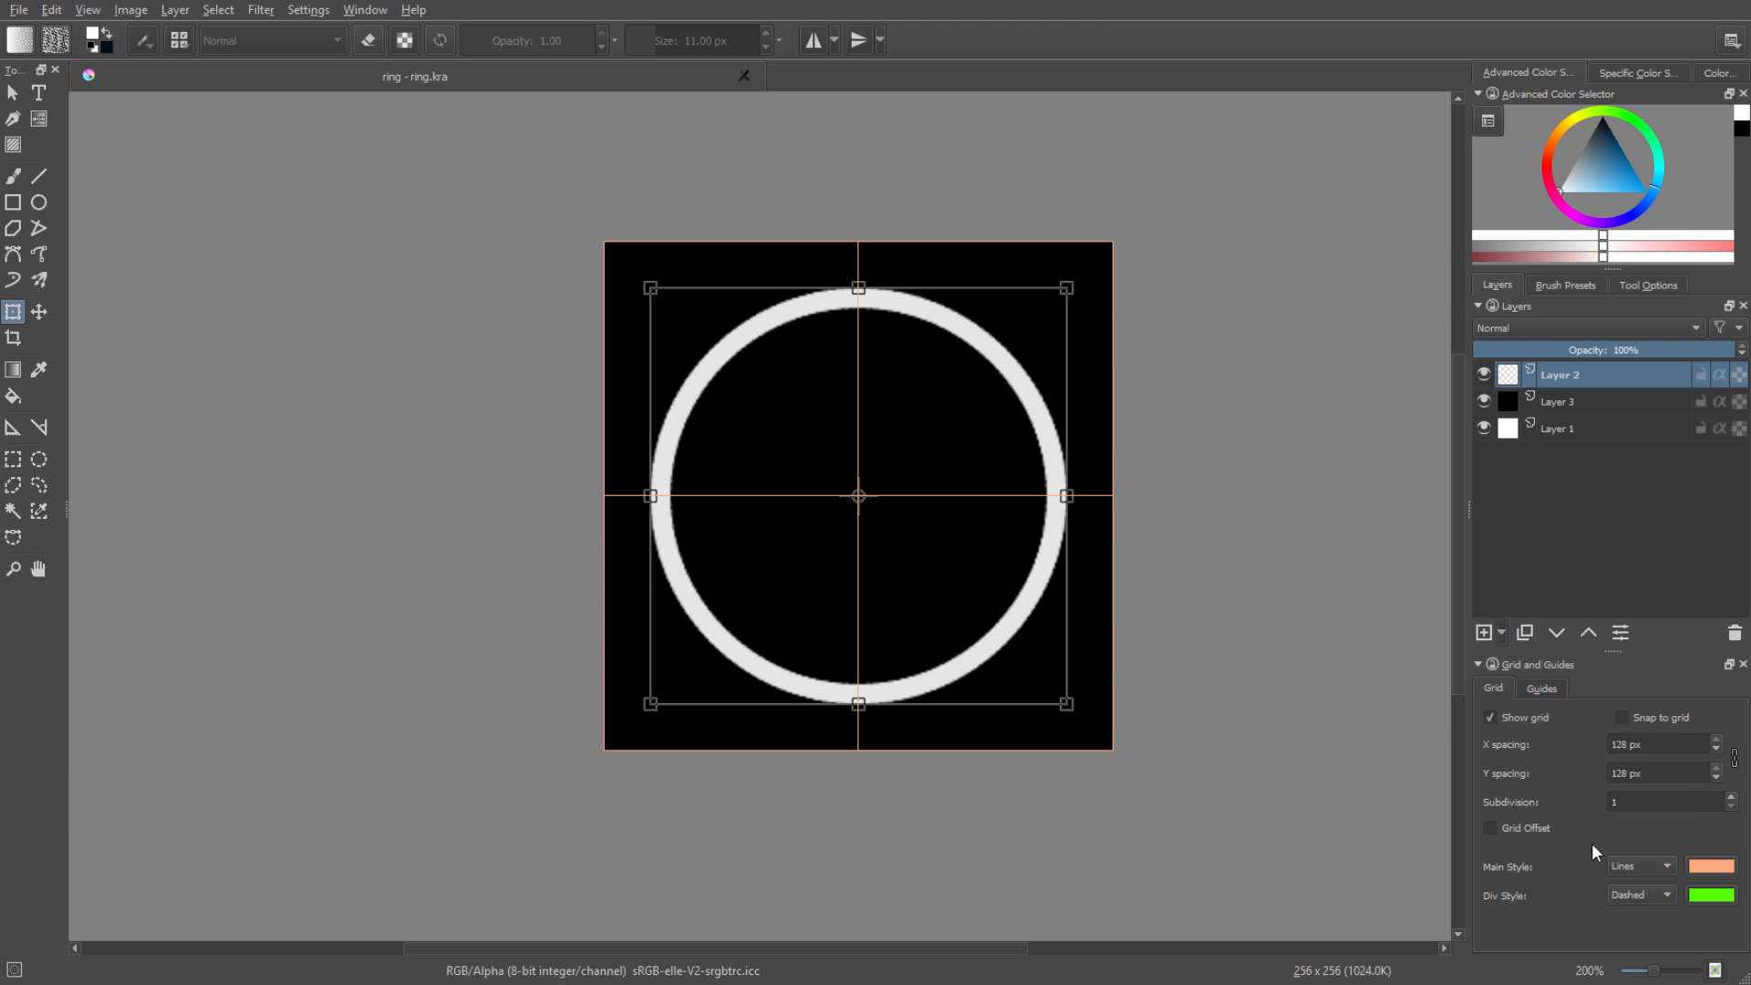
Add a Gaussian Blur filter mask to Layer 2 and adjust its blur radius.
{"action": "left_click", "coordinate": [1500, 632]}
{"action": "left_click", "coordinate": [1554, 835]}
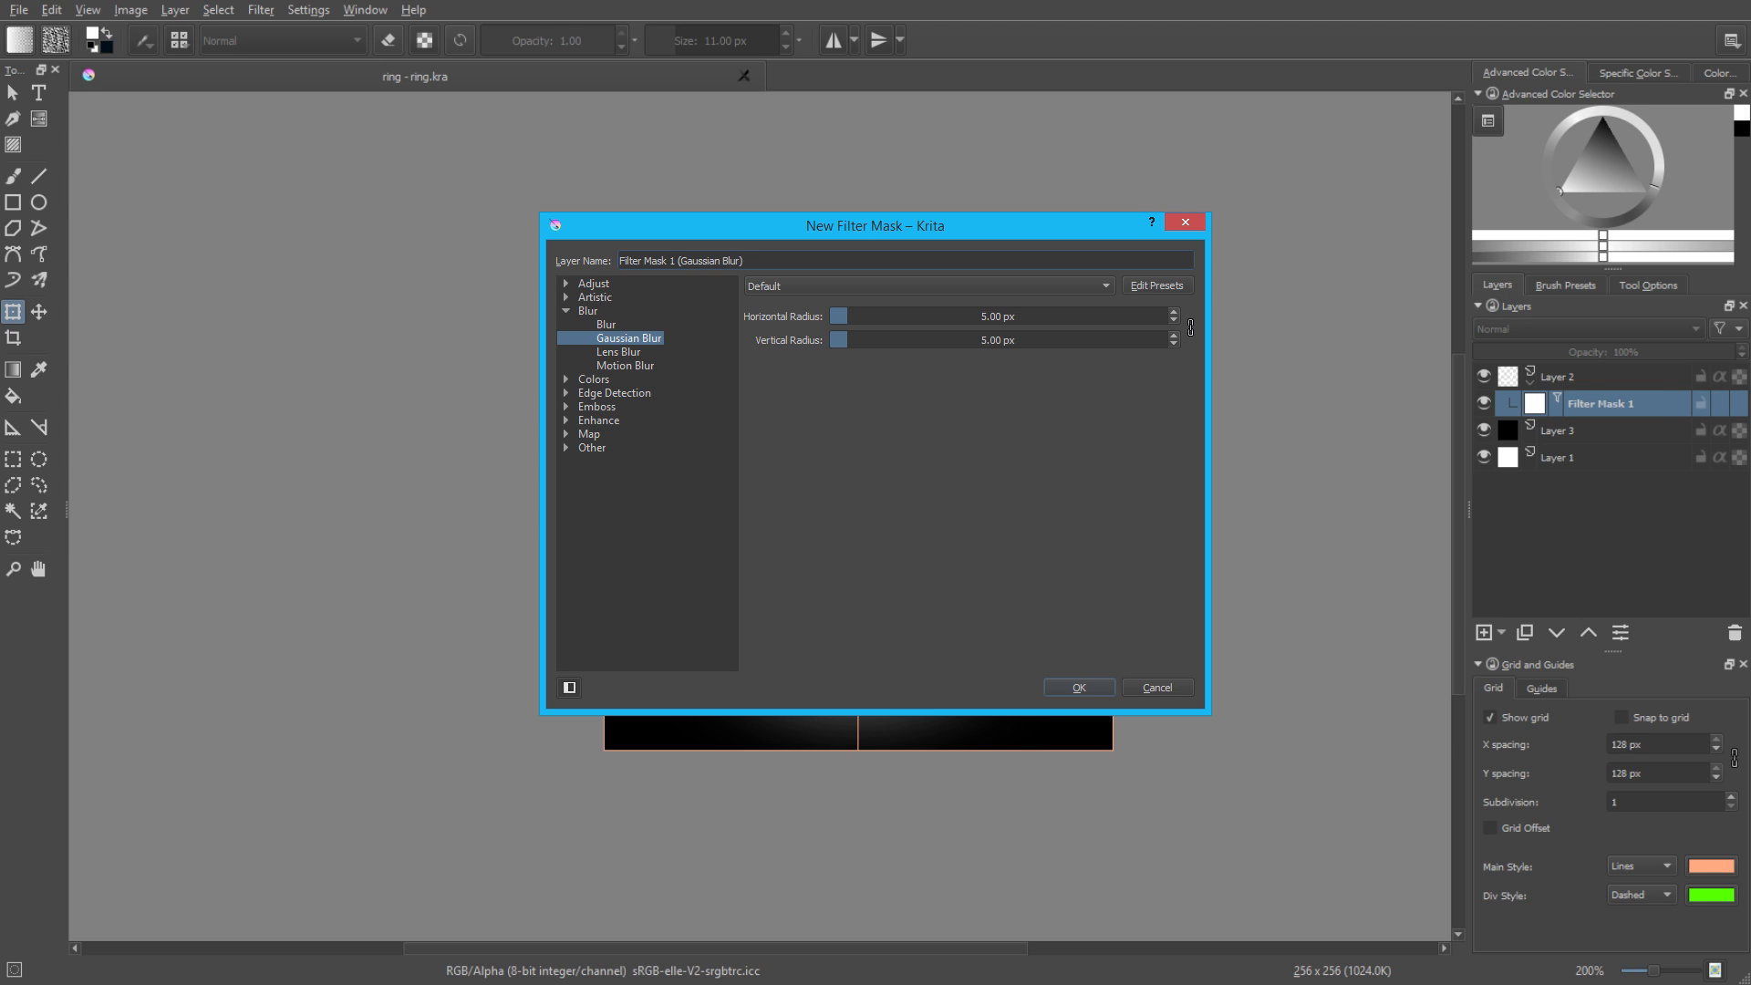
{"action": "left_click", "coordinate": [885, 316]}
{"action": "key", "text": "Return"}
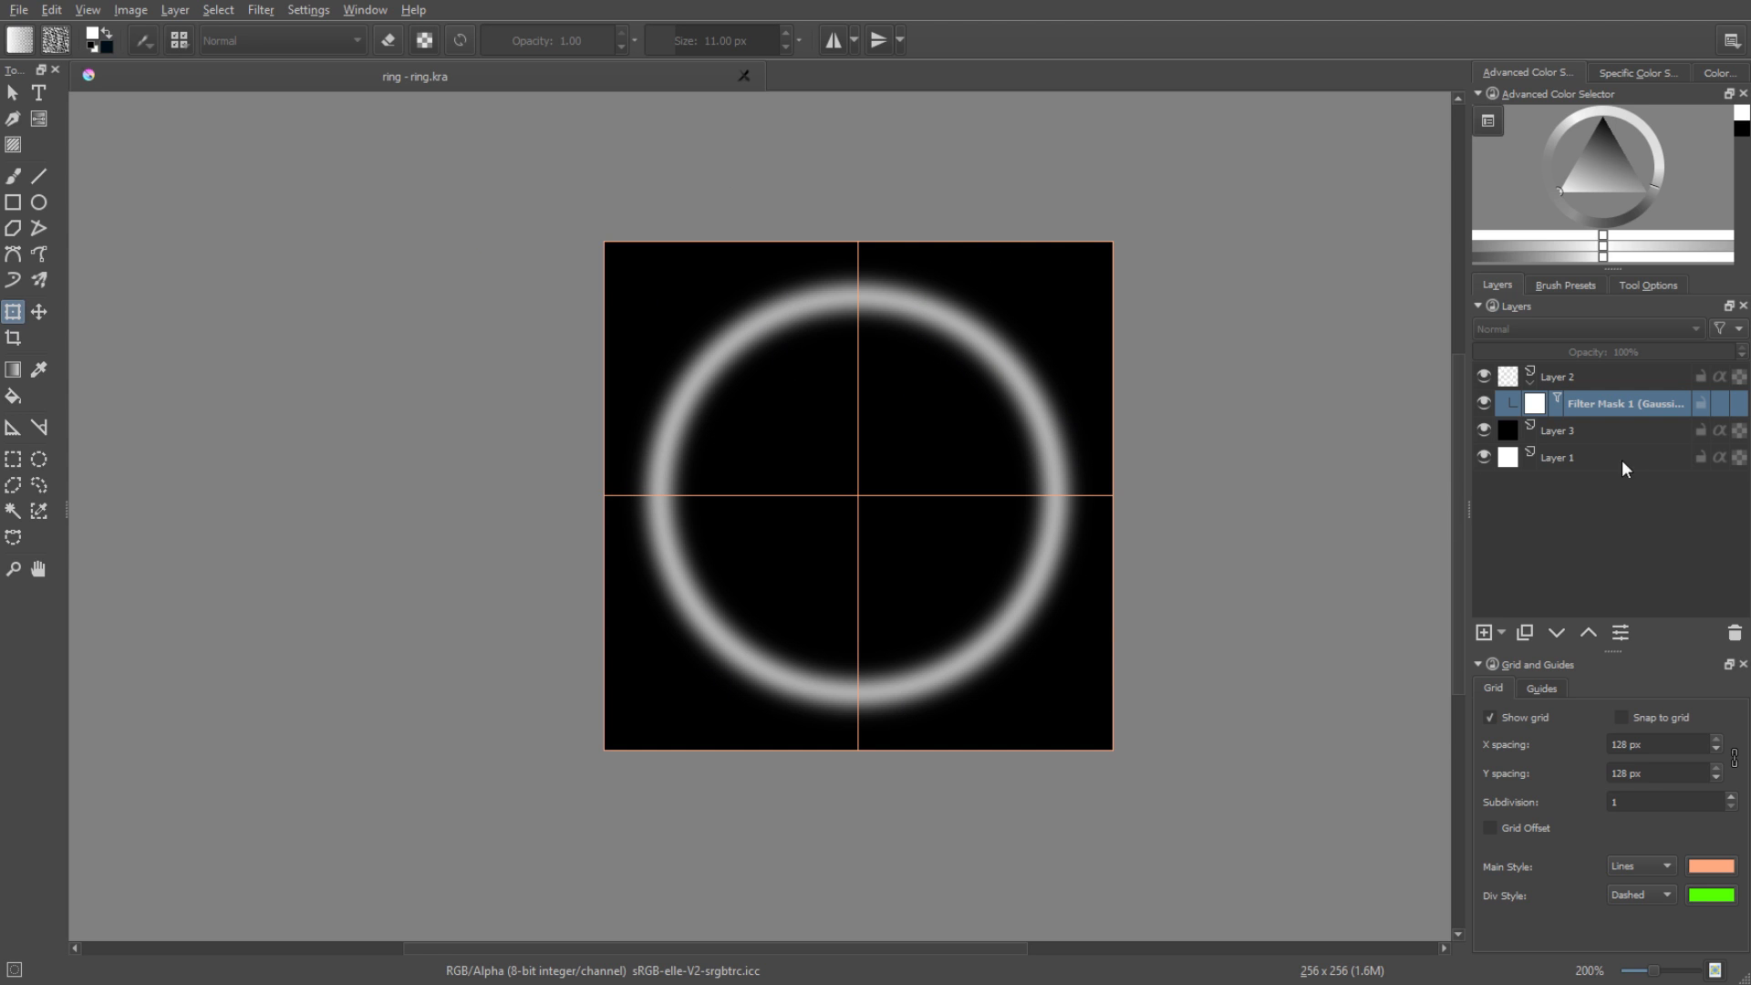
Hide the black Layer 3 and the white Layer 1.
{"action": "left_click", "coordinate": [1485, 431]}
{"action": "left_click", "coordinate": [1485, 458]}
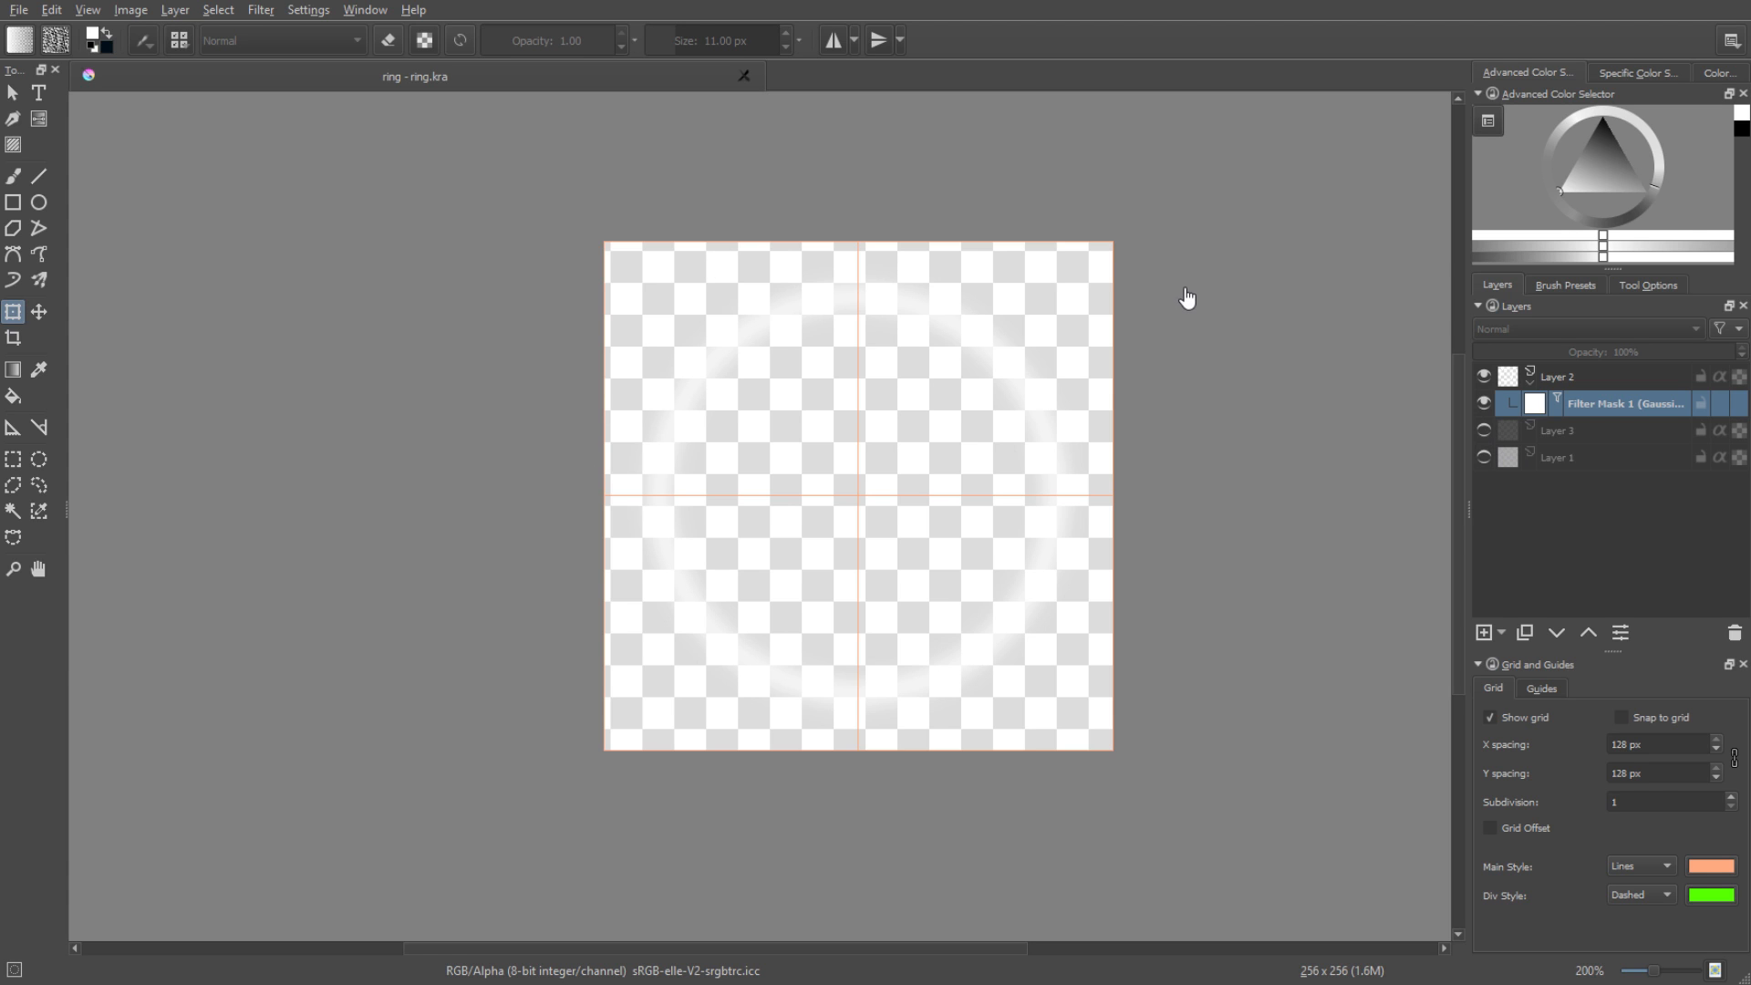
{"action": "left_click", "coordinate": [20, 11]}
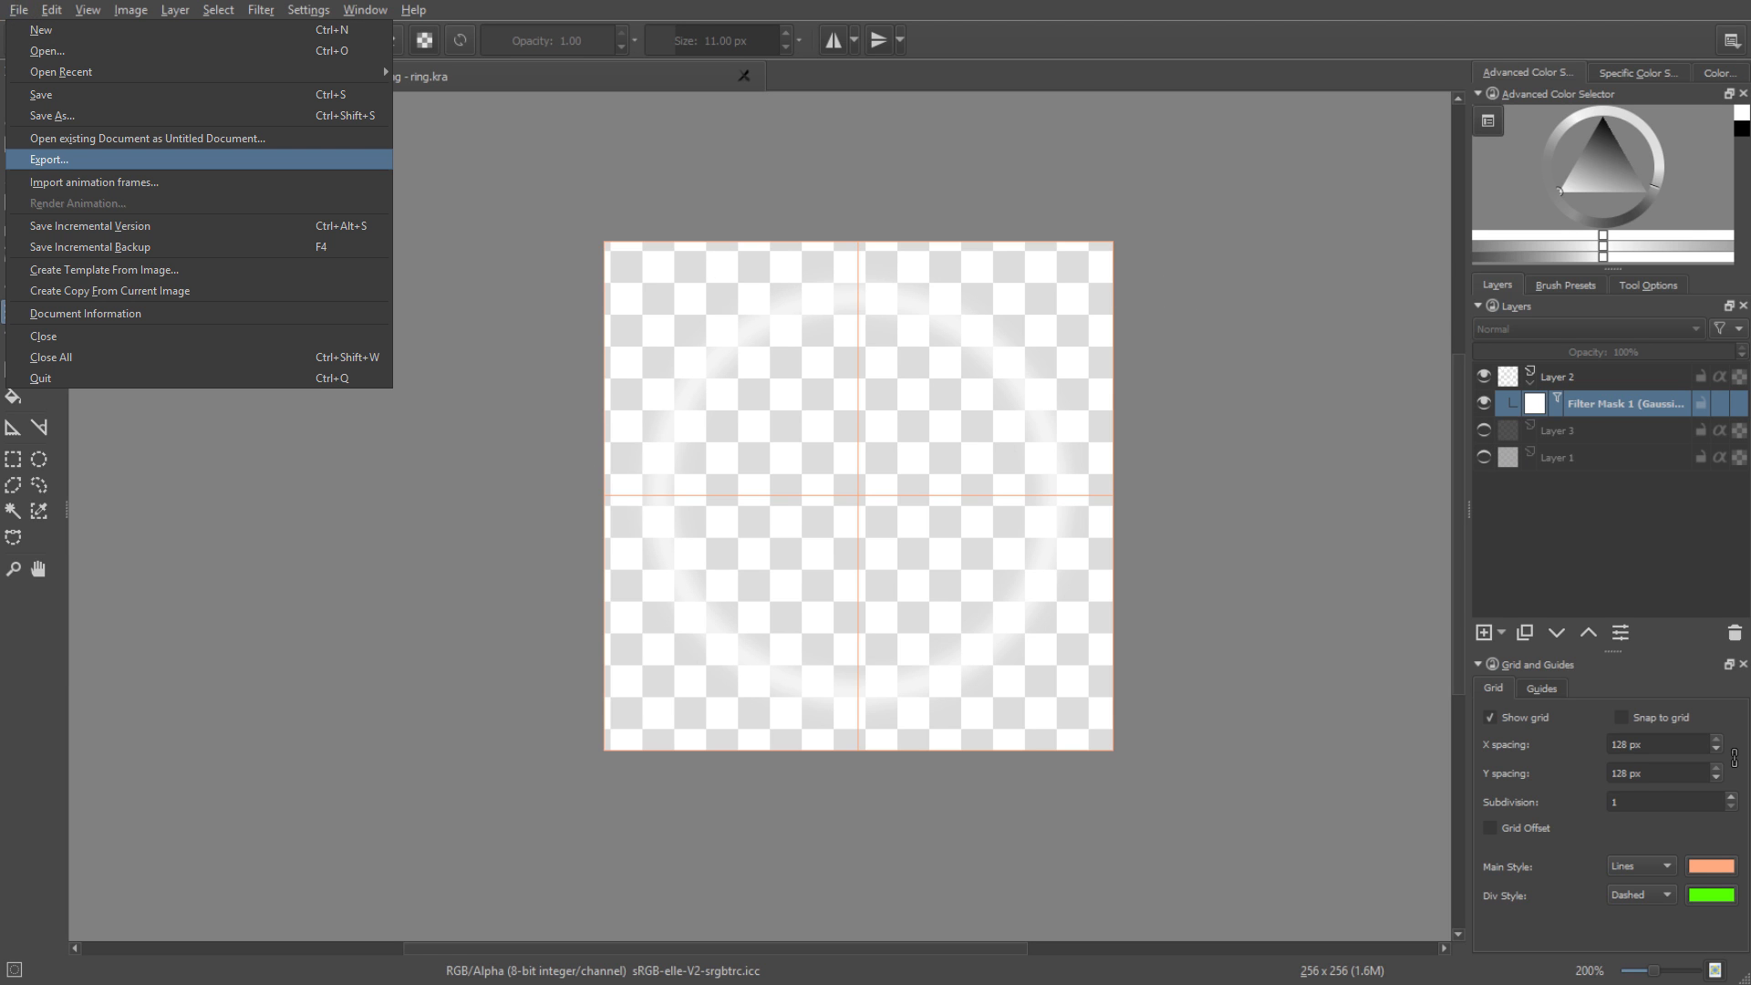
{"action": "left_click", "coordinate": [49, 159]}
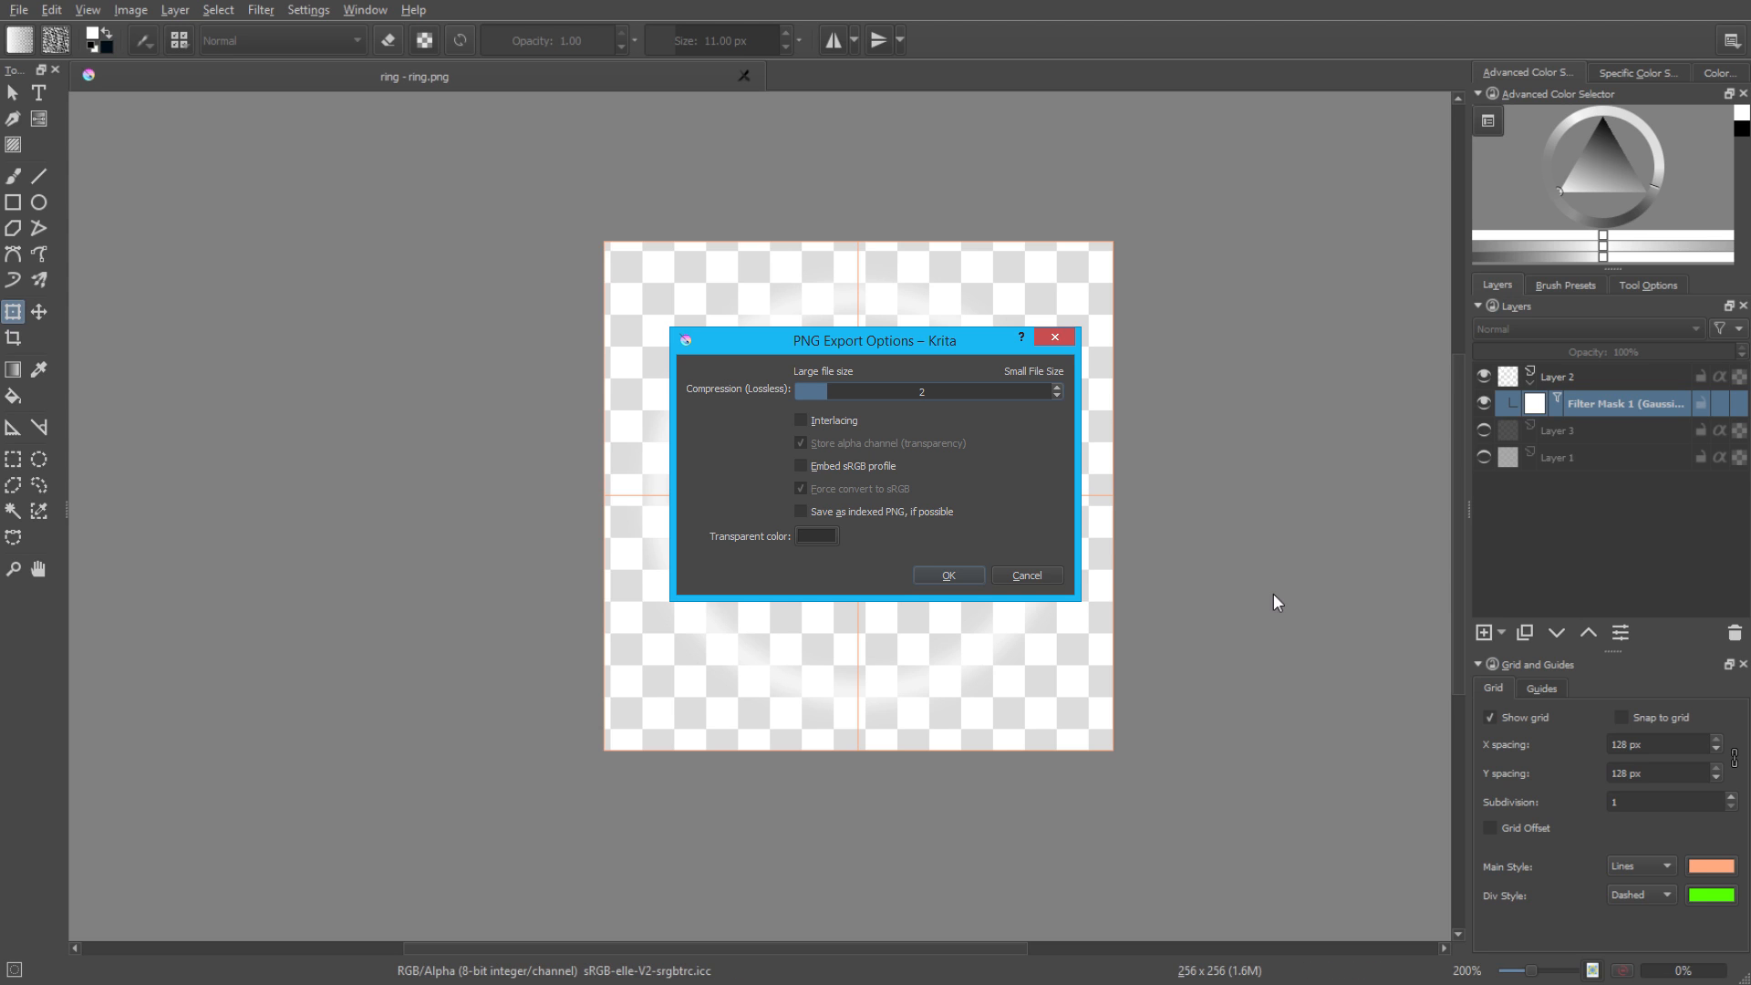
{"action": "key", "text": "Escape"}
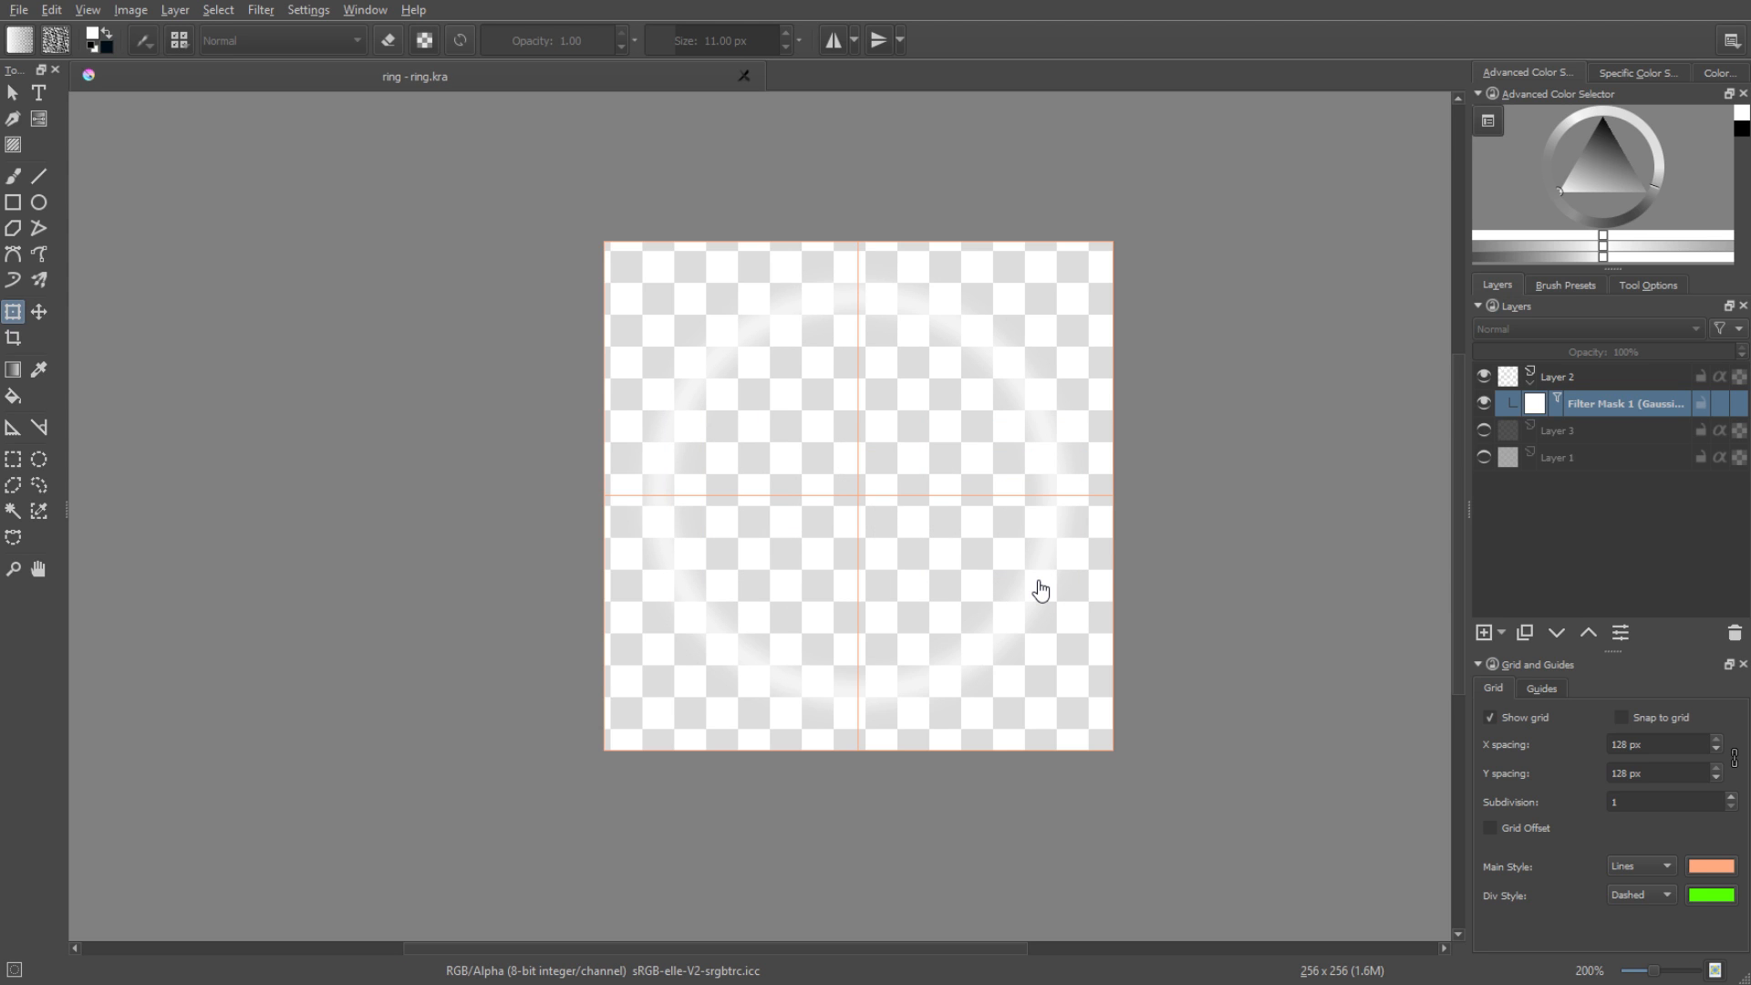